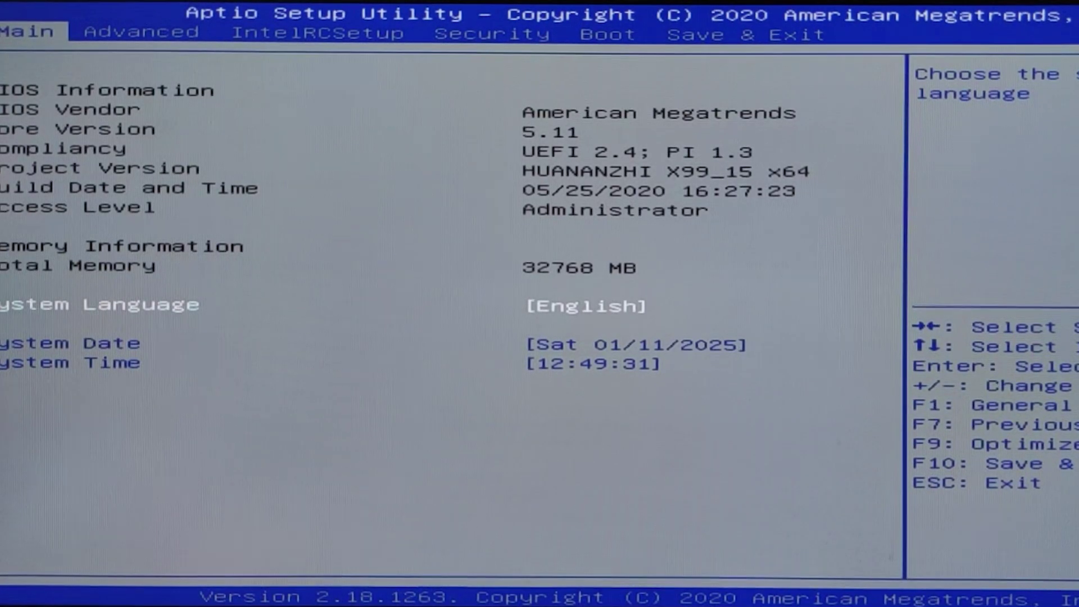
# Browse the IntelRCSetup sections and open the OverClocking Feature section.
pyautogui.press('Right')
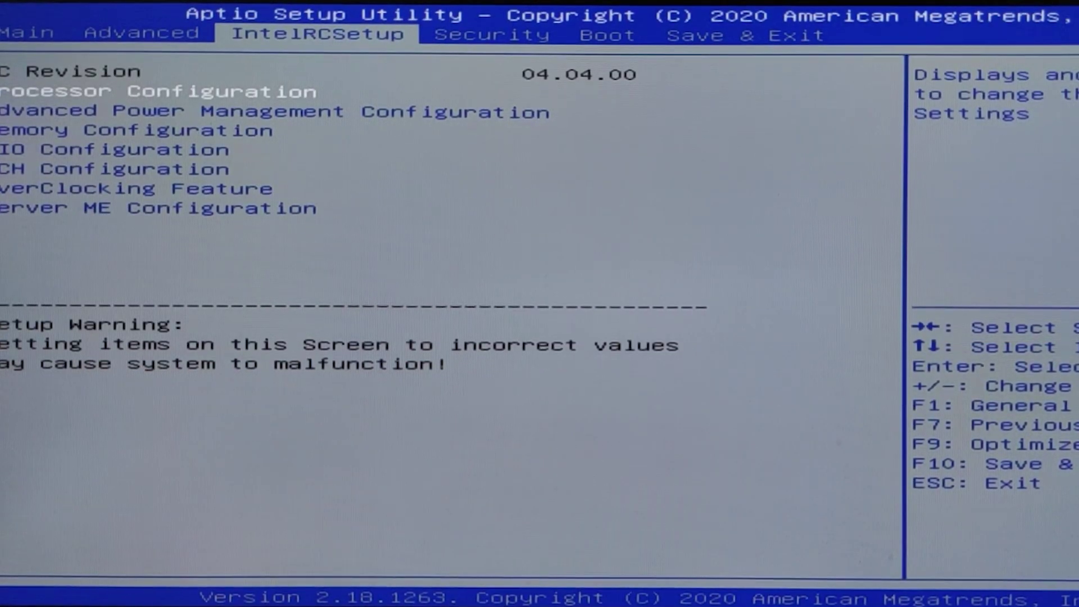
pyautogui.press('Return')
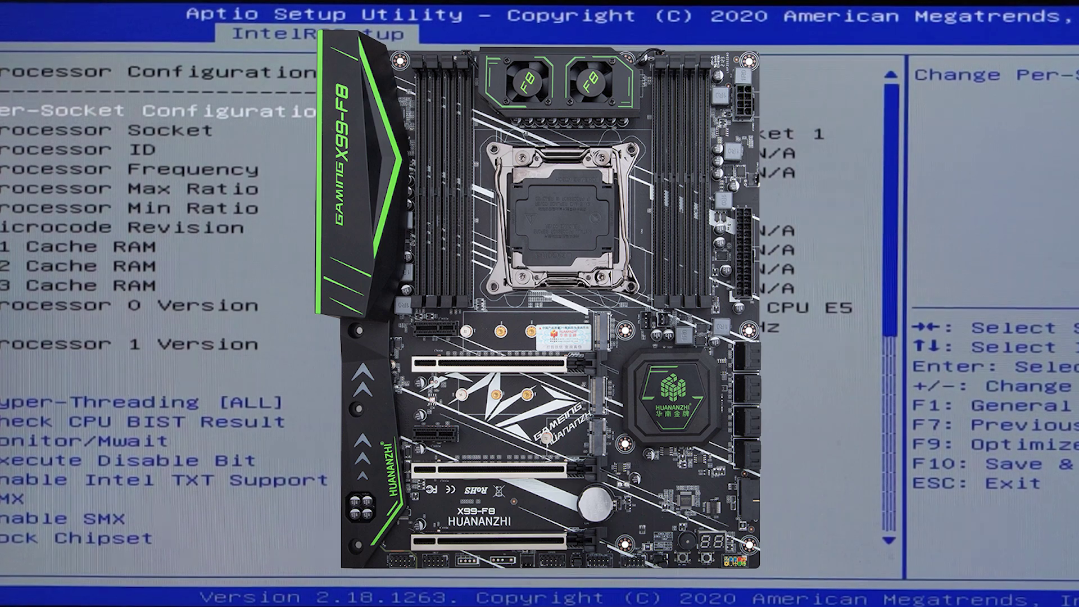
pyautogui.press('Escape')
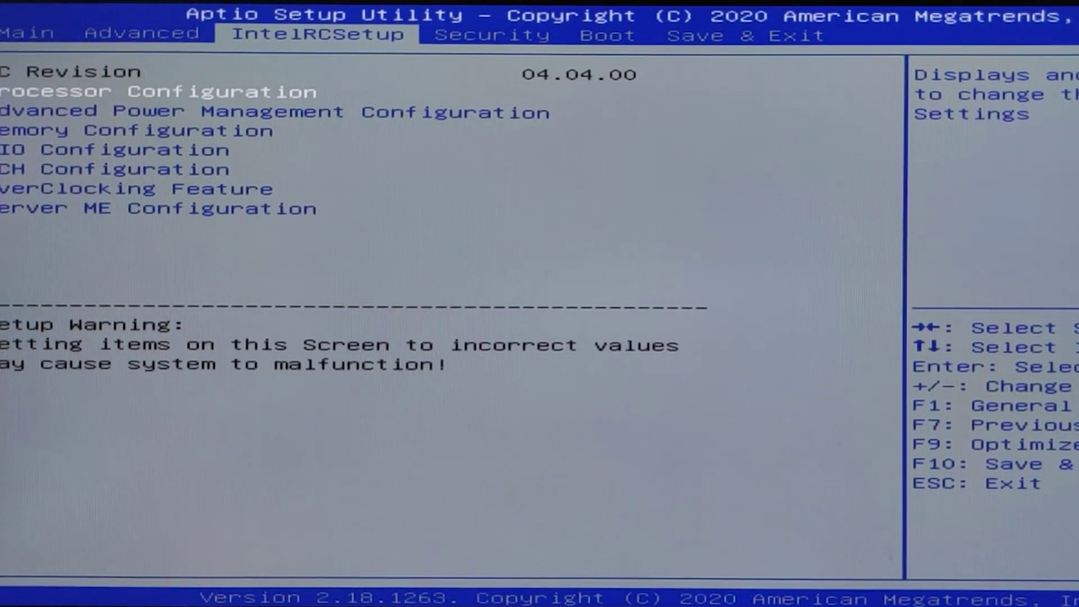
pyautogui.press('Down')
pyautogui.press('Down')
pyautogui.press('Down')
pyautogui.press('Down')
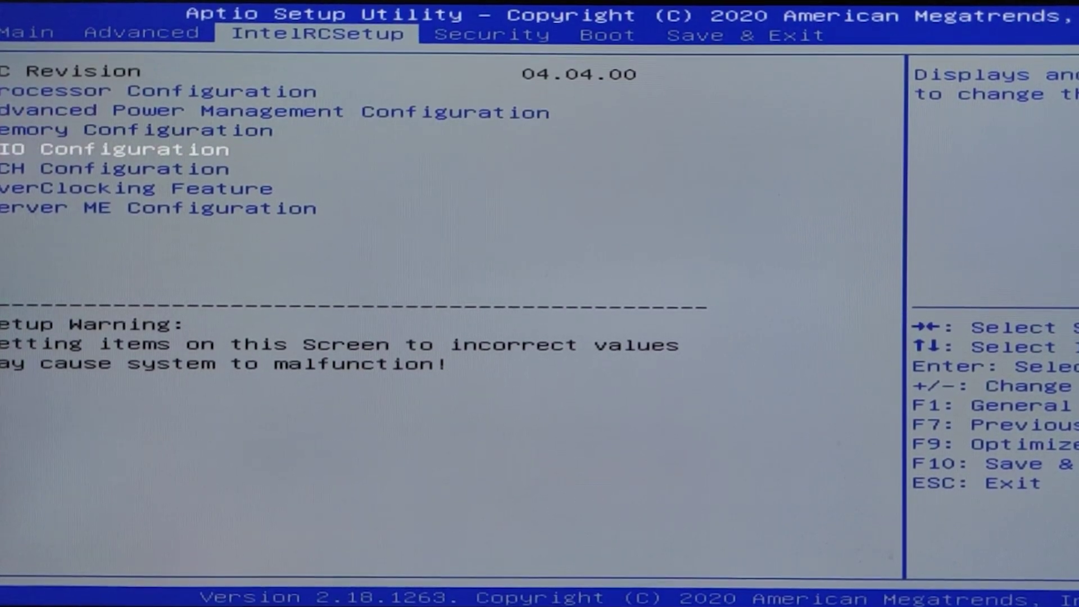
pyautogui.press('Up')
pyautogui.press('Up')
pyautogui.press('Up')
pyautogui.press('Up')
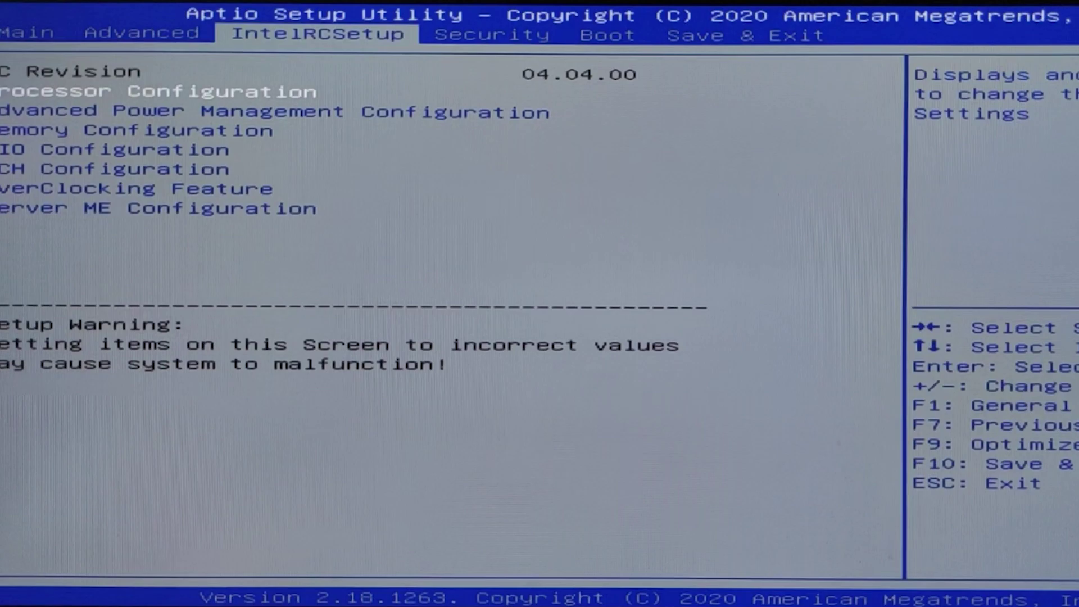
pyautogui.press('Down')
pyautogui.press('Down')
pyautogui.press('Down')
pyautogui.press('Down')
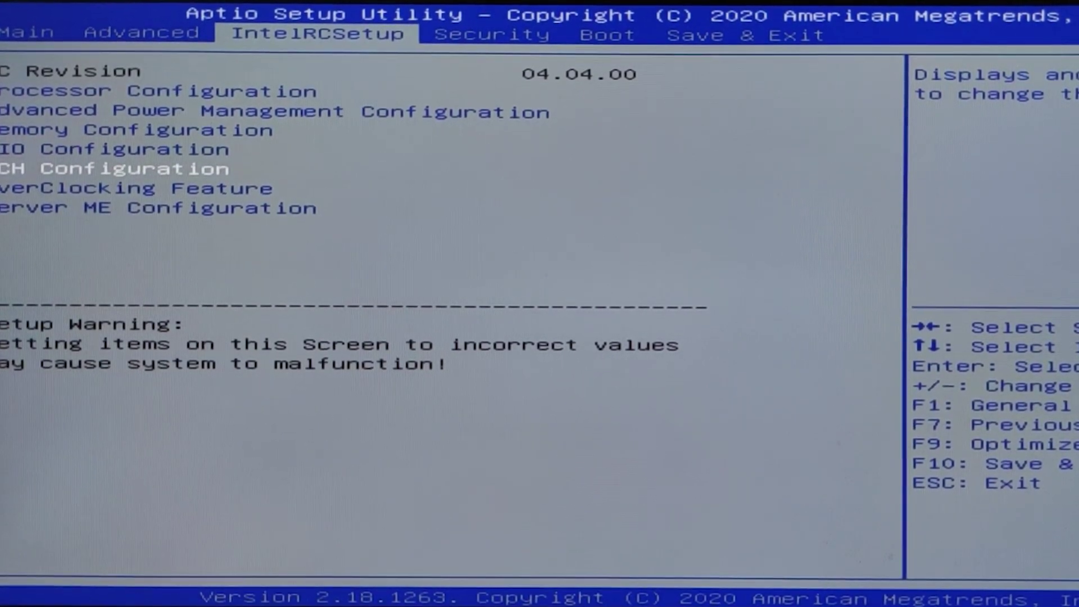
pyautogui.press('Down')
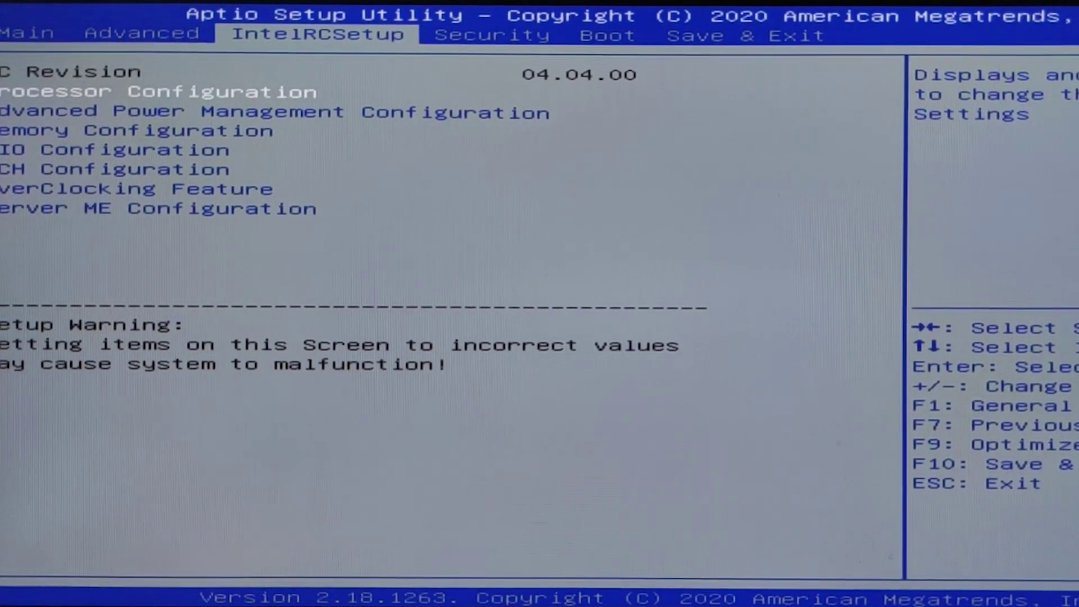
pyautogui.press('Down')
pyautogui.press('Down')
pyautogui.press('Down')
pyautogui.press('Down')
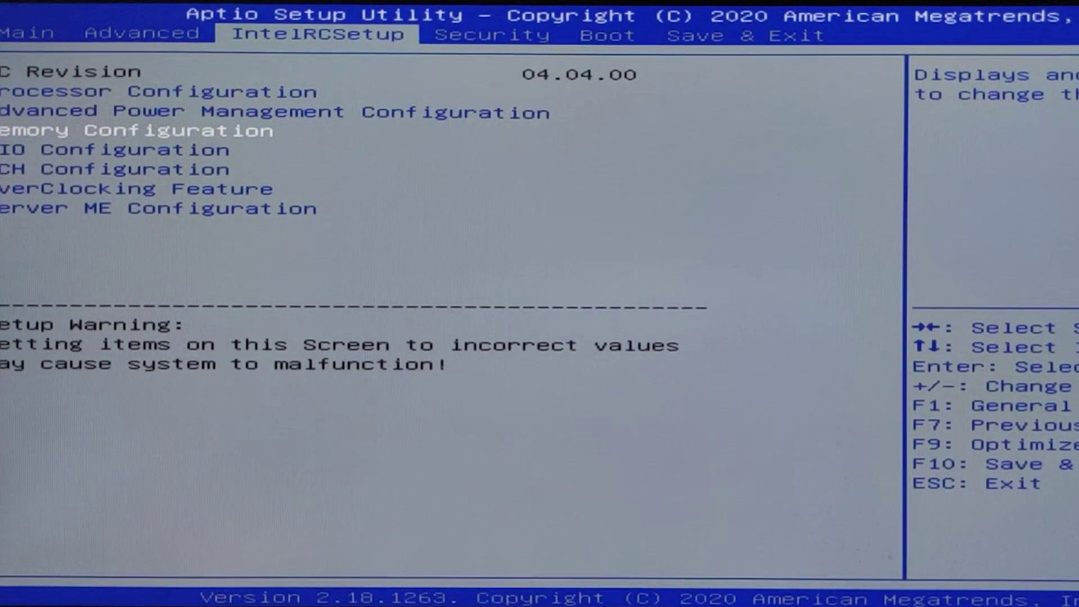
pyautogui.press('Down')
# Set OverClocking Feature to Enabled and choose Save configuration and exit.
pyautogui.press('Return')
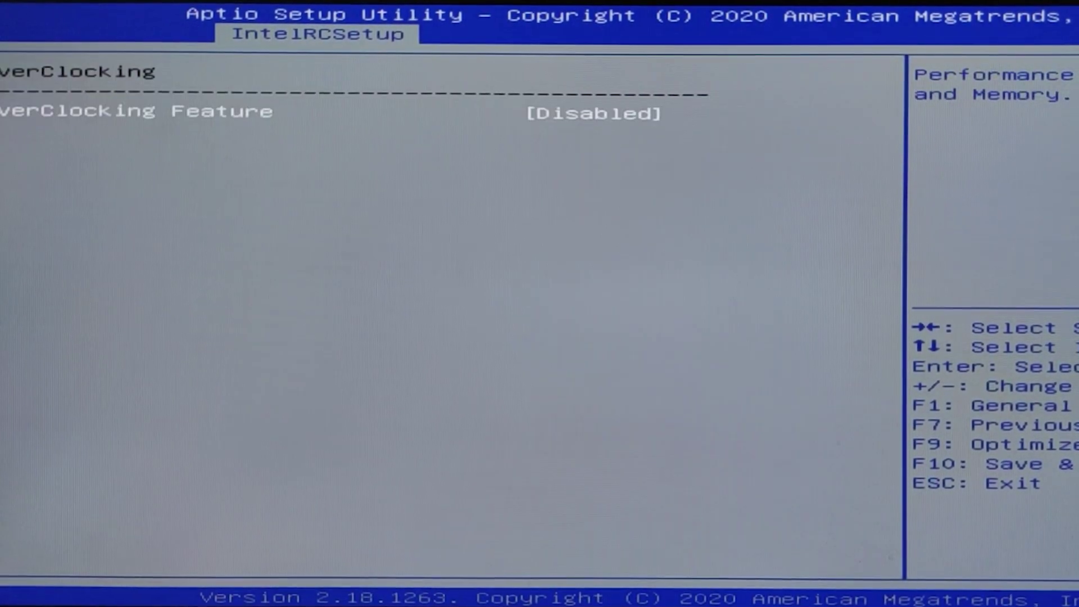
pyautogui.press('Return')
pyautogui.press('Down')
pyautogui.press('Return')
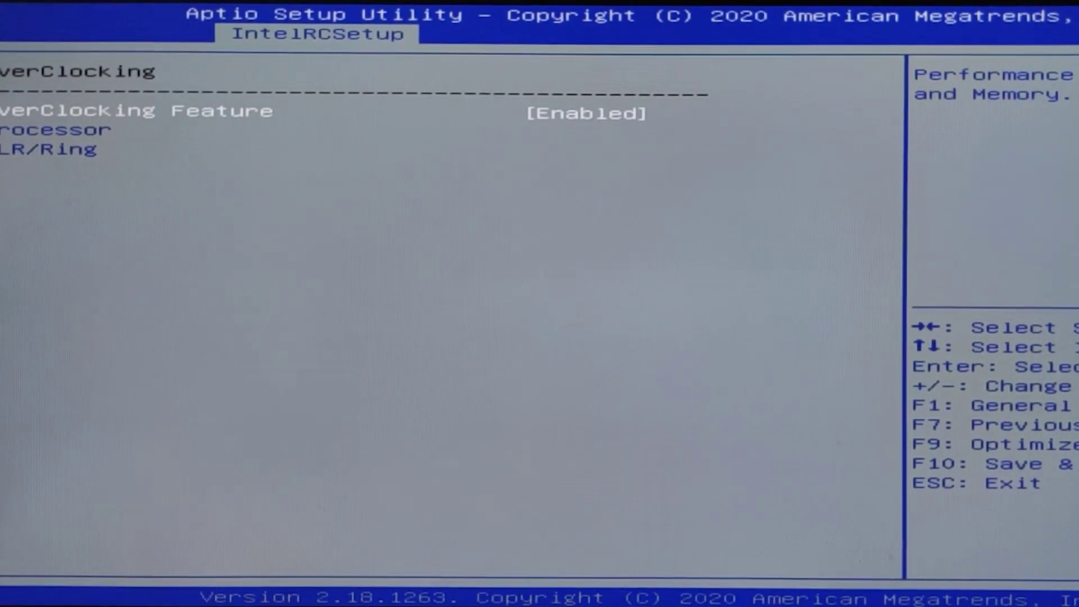
pyautogui.press('Right')
pyautogui.press('Right')
pyautogui.press('Right')
pyautogui.press('Return')
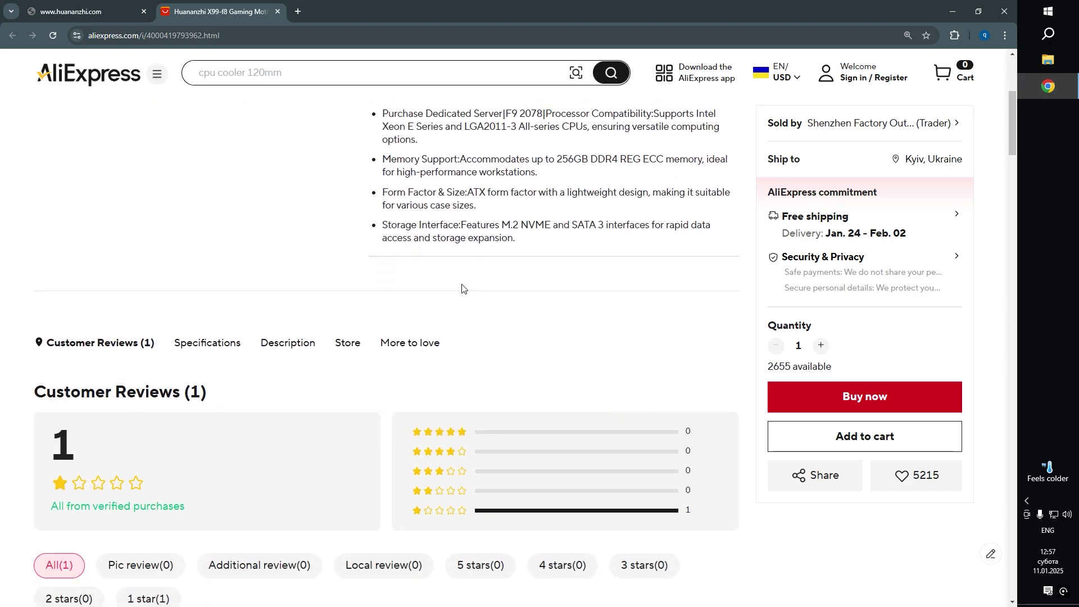
# Expand the X99 F8 listing's full specifications table, then return to the Huananzhi website tab.
pyautogui.scroll(5, 474, 284)
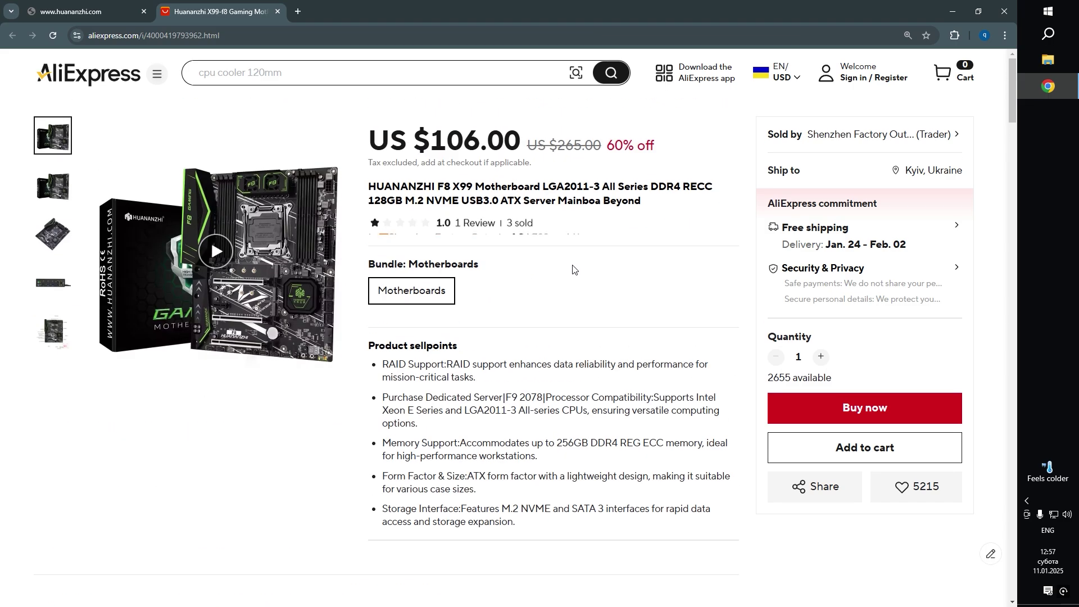
pyautogui.scroll(-2, 384, 276)
pyautogui.scroll(-2, 383, 276)
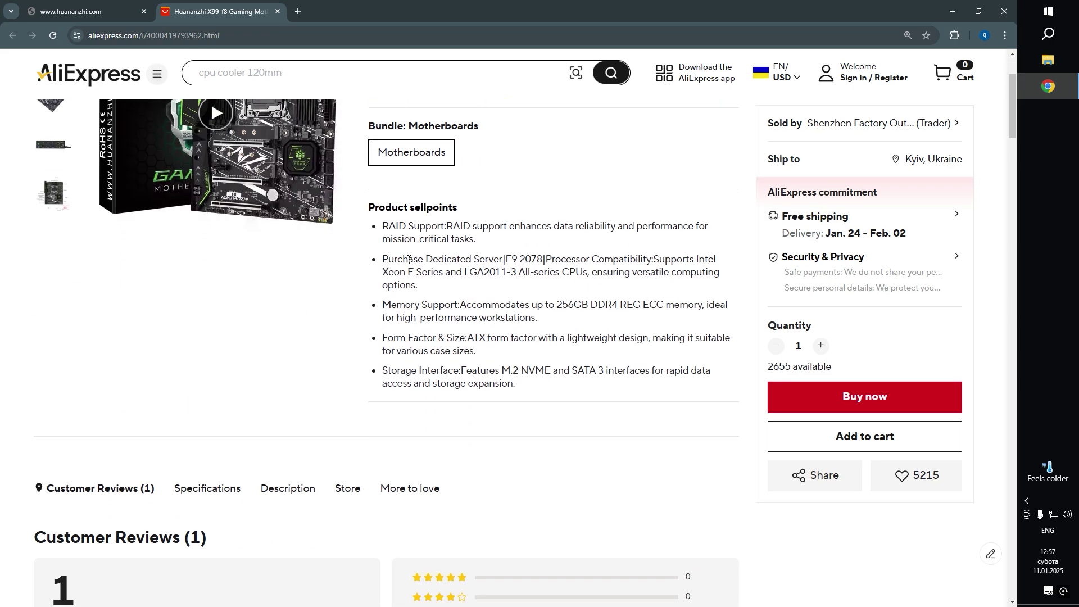
pyautogui.click(213, 365)
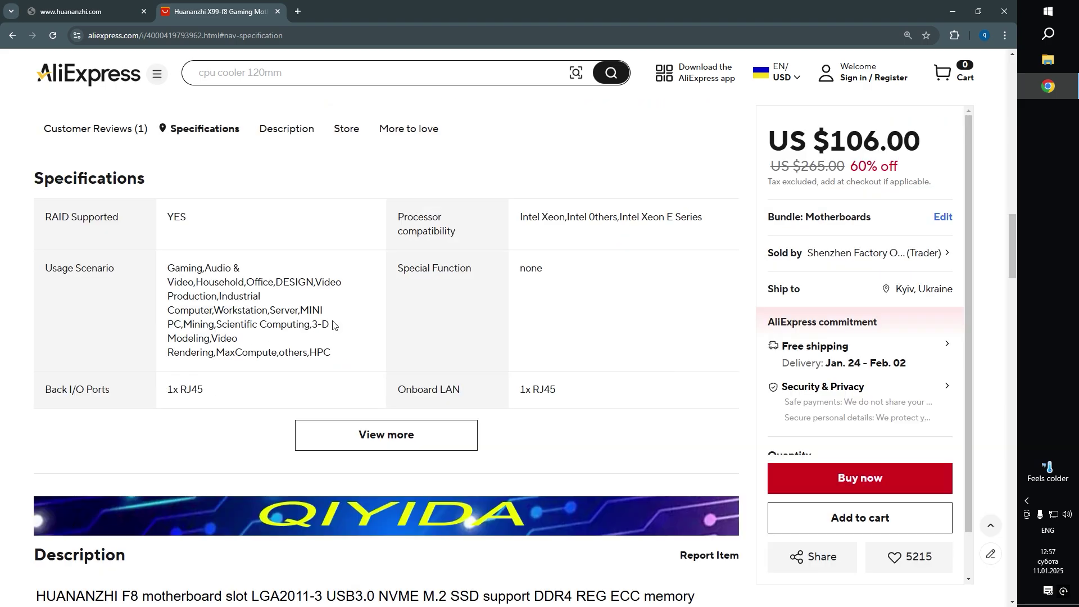
pyautogui.click(376, 434)
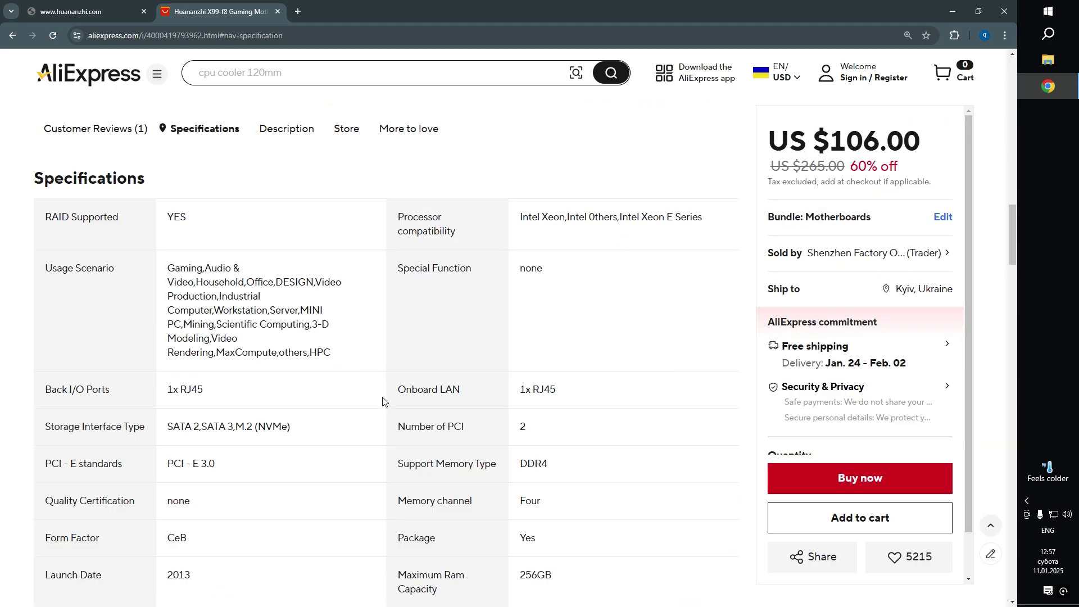
pyautogui.scroll(-5, 383, 401)
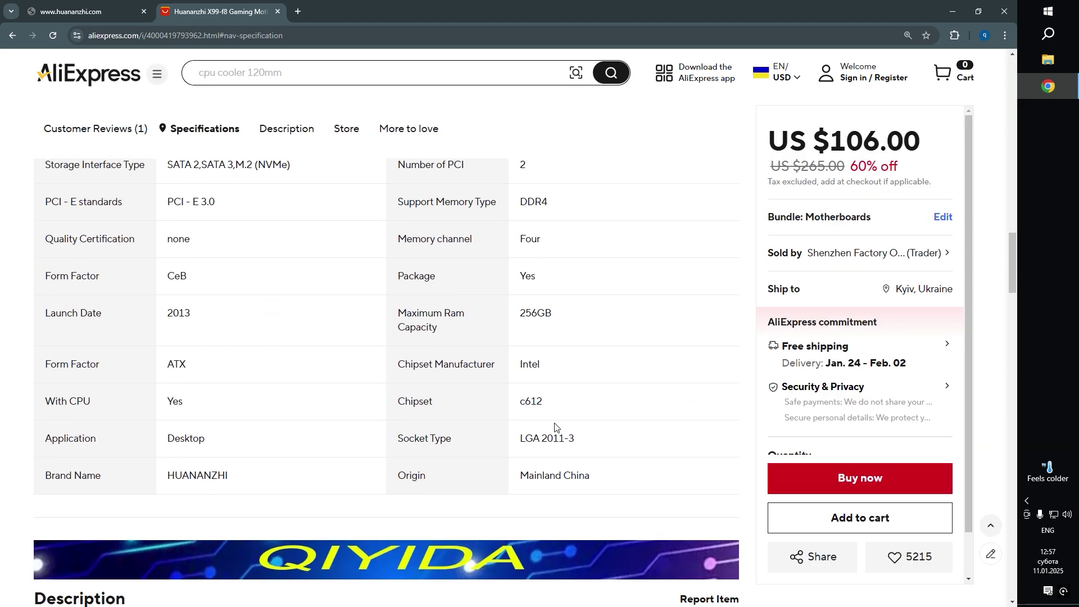
pyautogui.scroll(12, 550, 436)
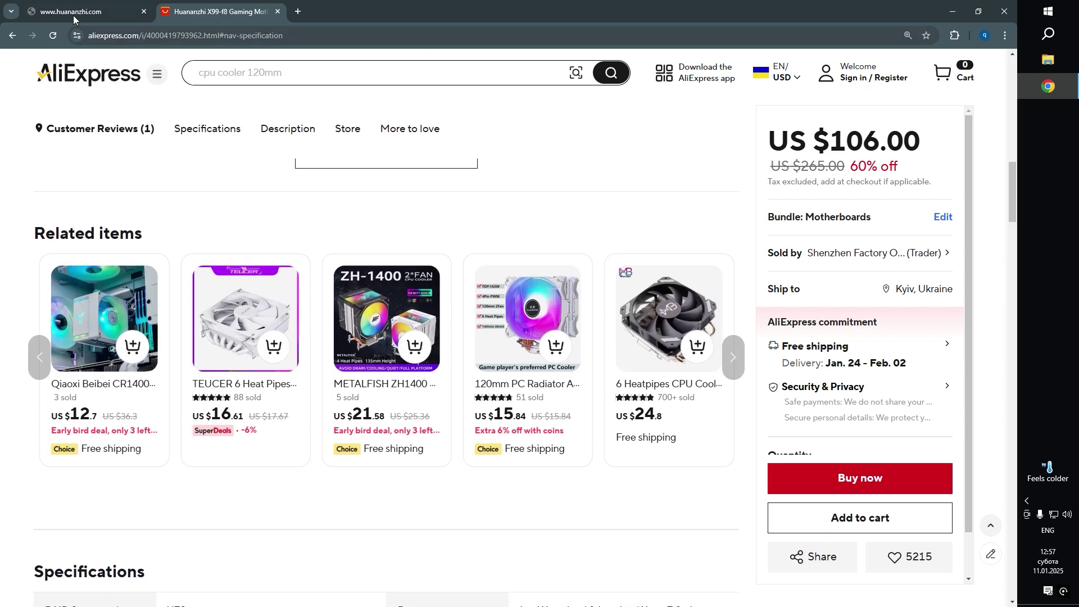
pyautogui.click(73, 20)
# Review the X99-F8 Product Specification and BIOS/Driver Download list, then return to the AliExpress tab.
pyautogui.scroll(-5, 277, 313)
pyautogui.click(281, 315)
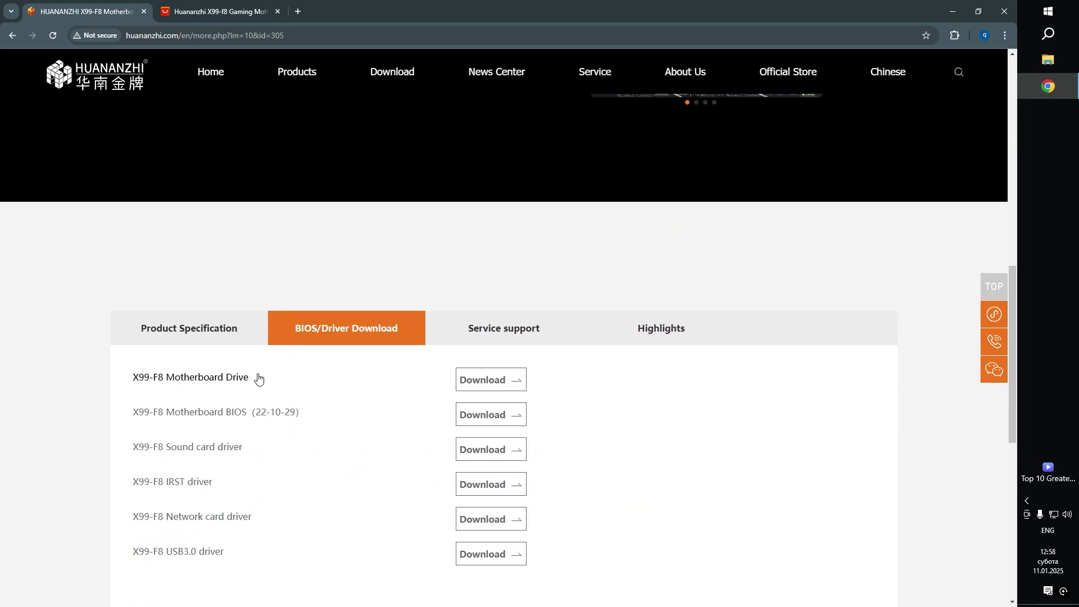
pyautogui.click(211, 336)
pyautogui.click(327, 330)
pyautogui.scroll(-2, 337, 337)
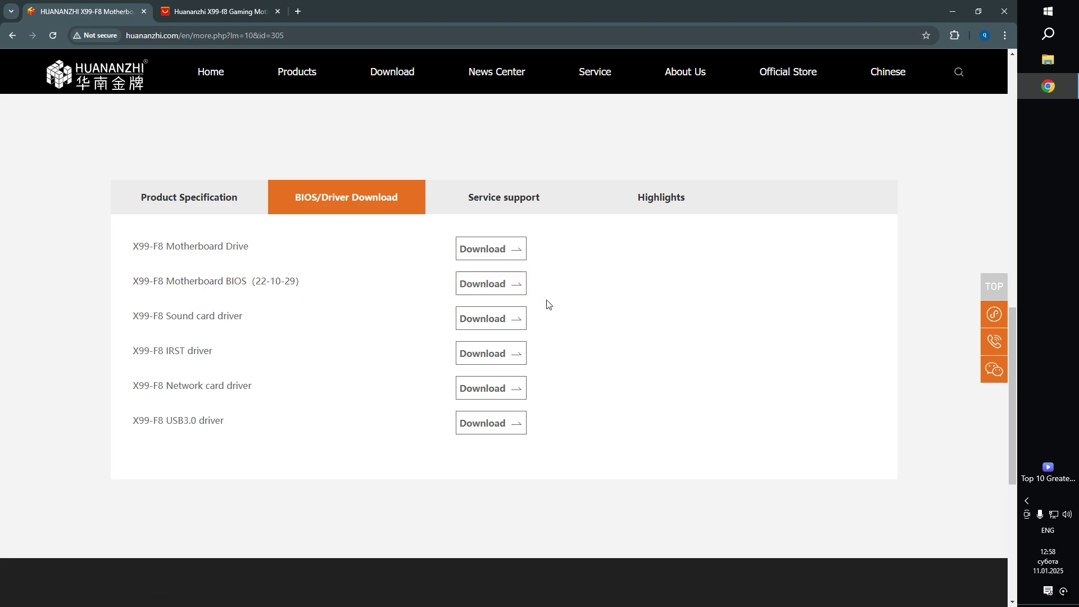
pyautogui.scroll(10, 553, 312)
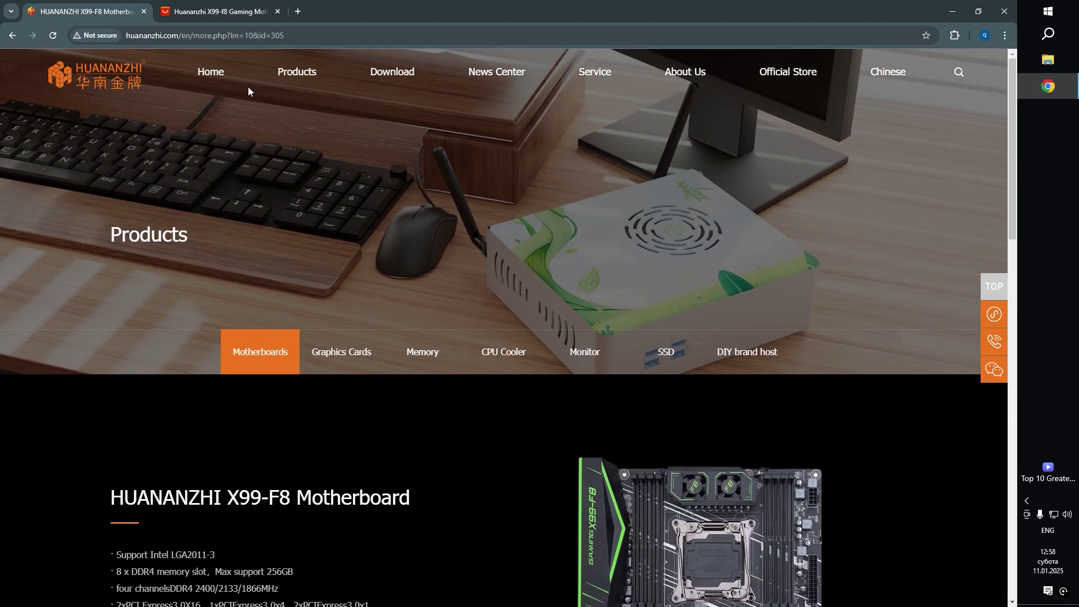
pyautogui.click(213, 21)
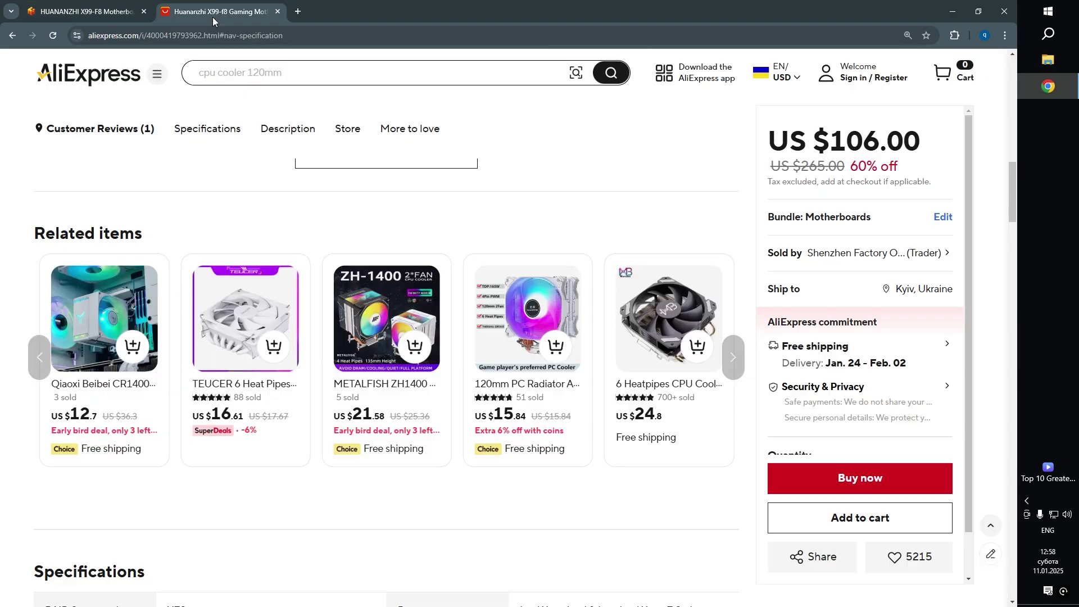
# Search Google for 'kot bios' and open the GitHub HuananzhiX99_BIOS_mods repository result.
pyautogui.click(299, 35)
pyautogui.write('kot bios')
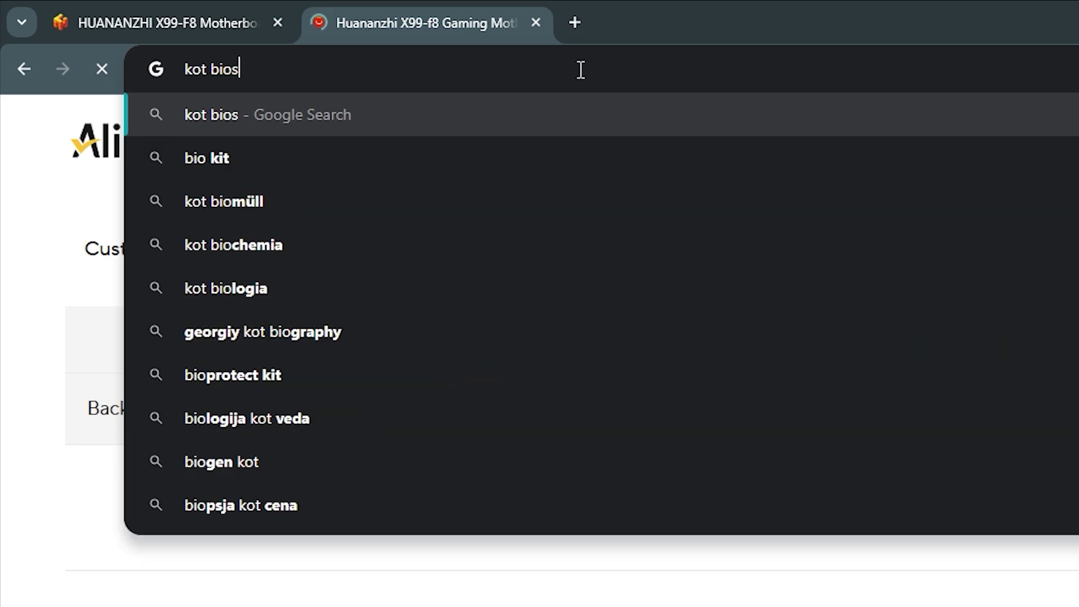
pyautogui.press('Return')
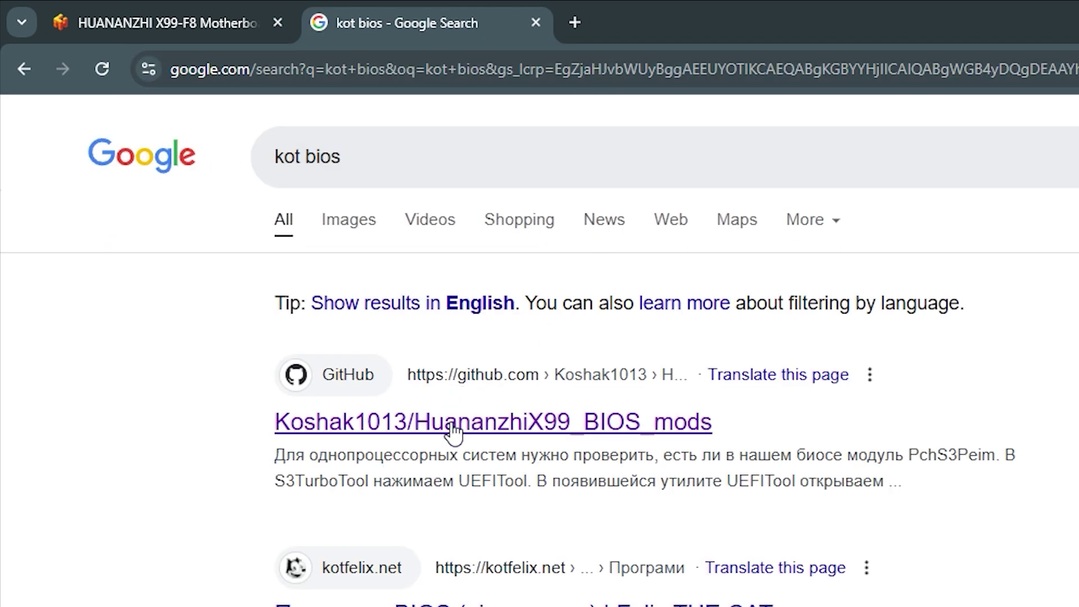
pyautogui.click(455, 430)
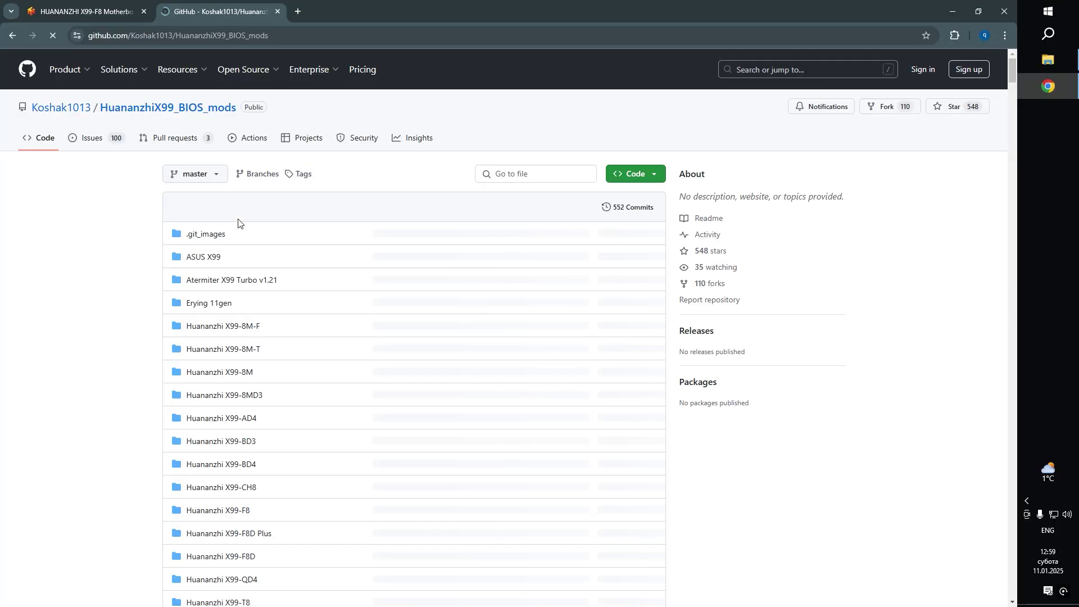
# Scan the repository's per-motherboard BIOS folders and open the owner's profile page.
pyautogui.scroll(-2, 336, 303)
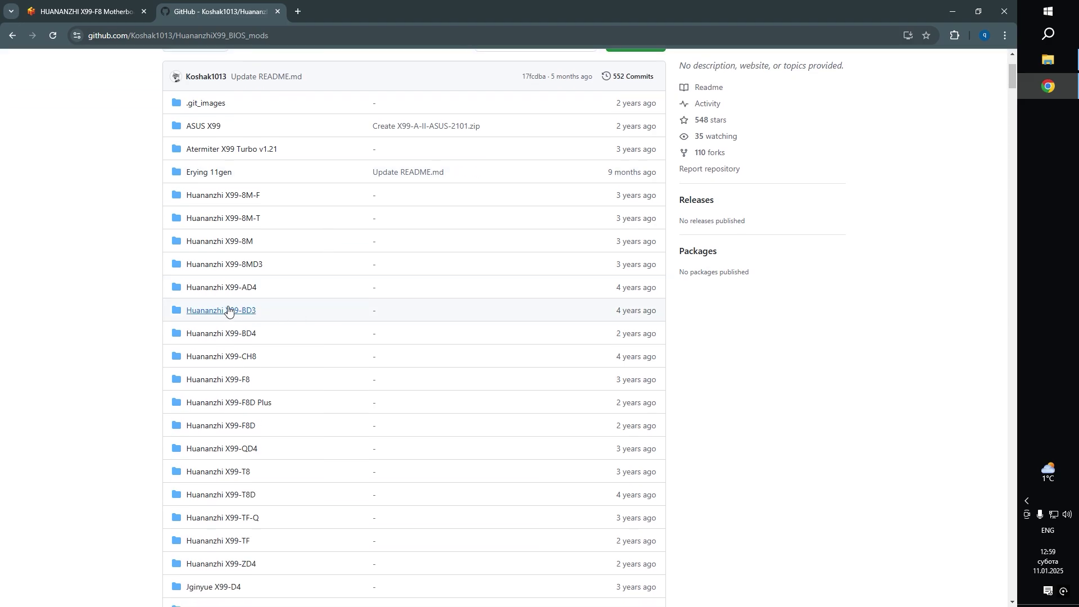
pyautogui.scroll(-6, 225, 359)
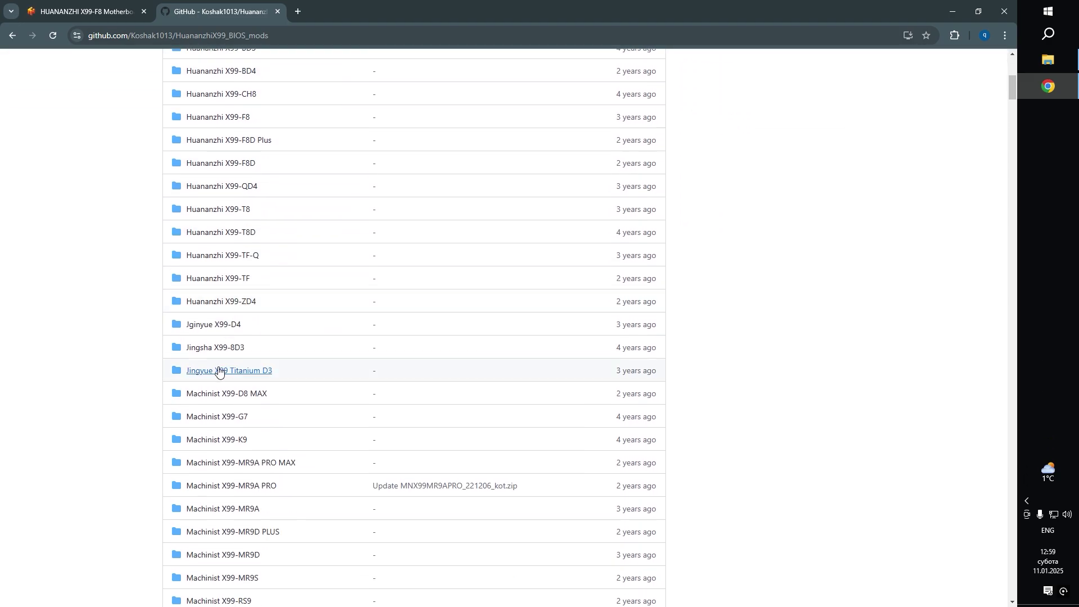
pyautogui.scroll(9, 219, 337)
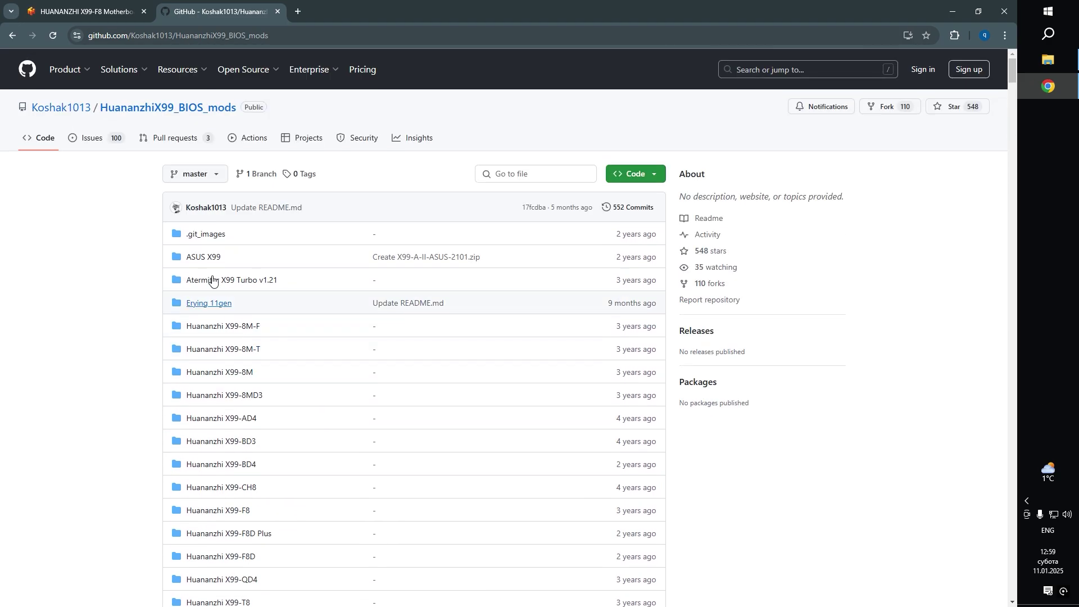
pyautogui.click(59, 108)
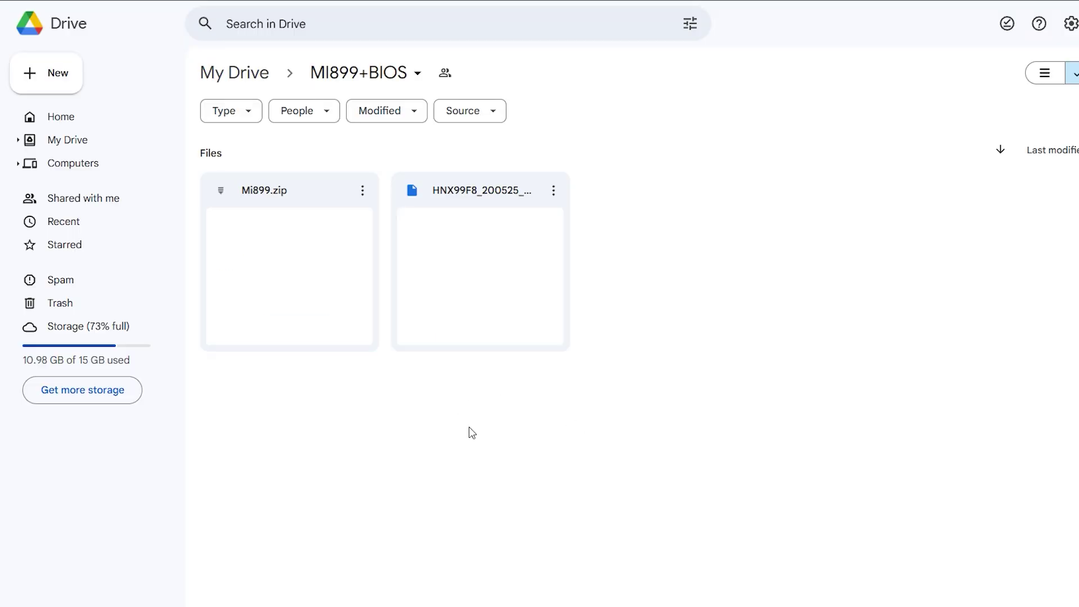
# Download the HNX99F8 BIOS file and Mi899.zip from the MI899+BIOS Drive folder.
pyautogui.click(541, 203)
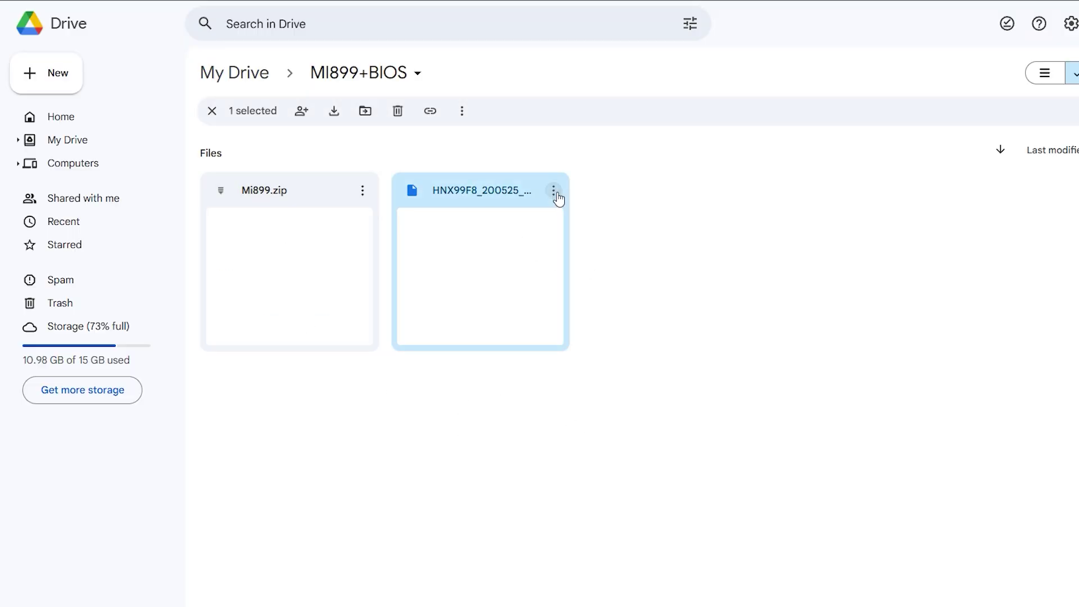
pyautogui.click(545, 196)
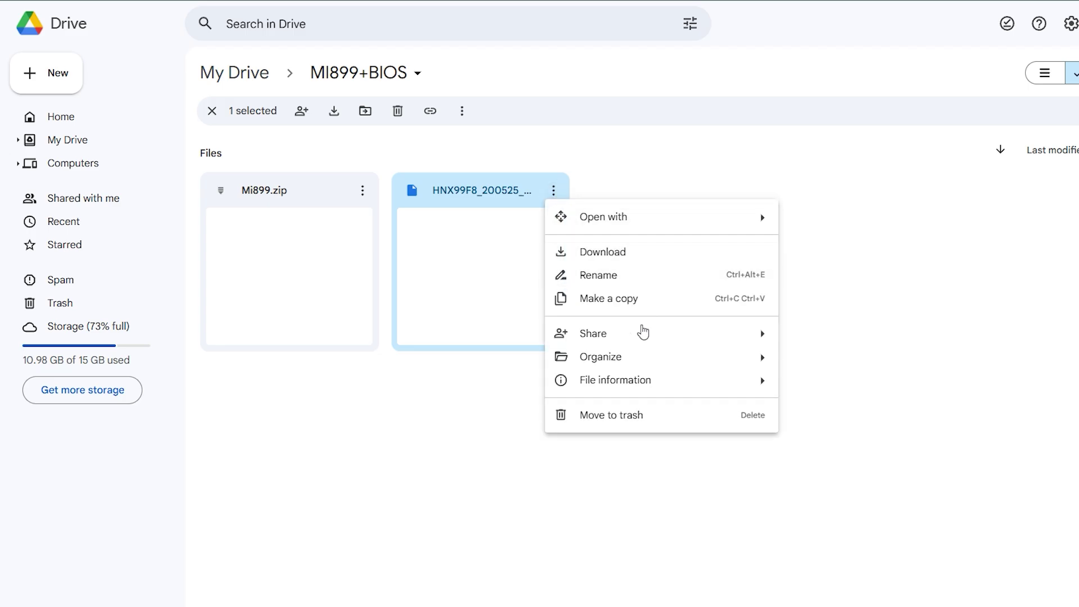
pyautogui.click(518, 294)
pyautogui.click(362, 191)
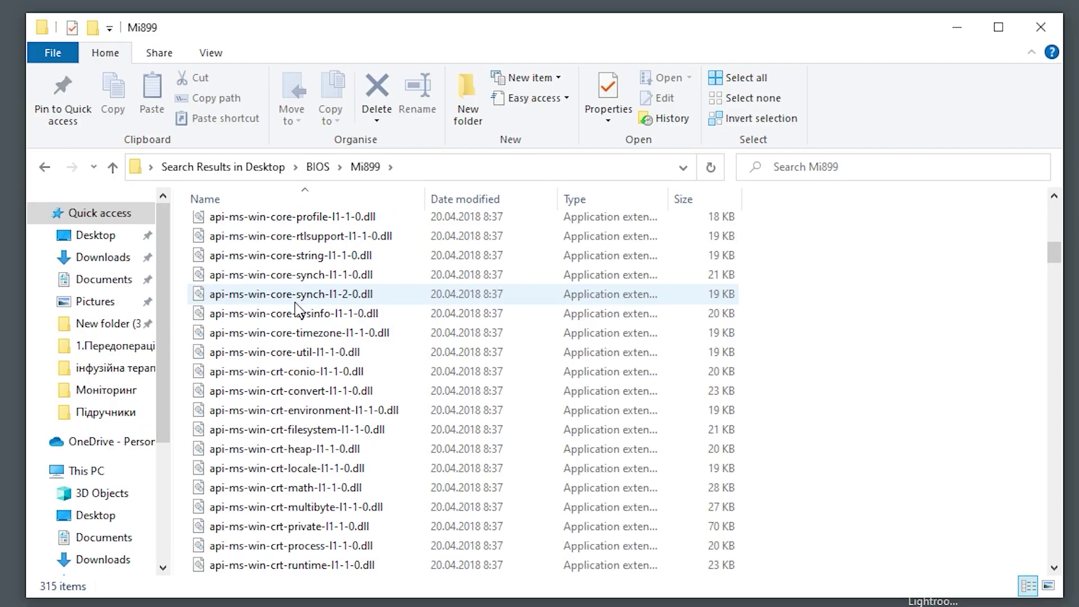
# Run the Mi899 application as administrator, approving the UAC prompt.
pyautogui.scroll(-10, 287, 310)
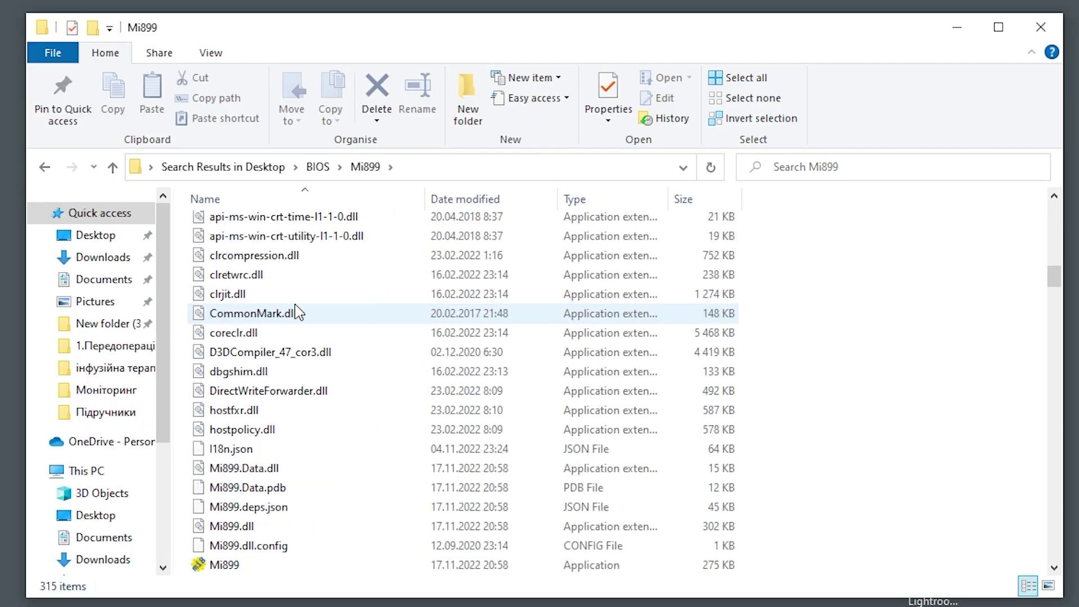
pyautogui.click(255, 297)
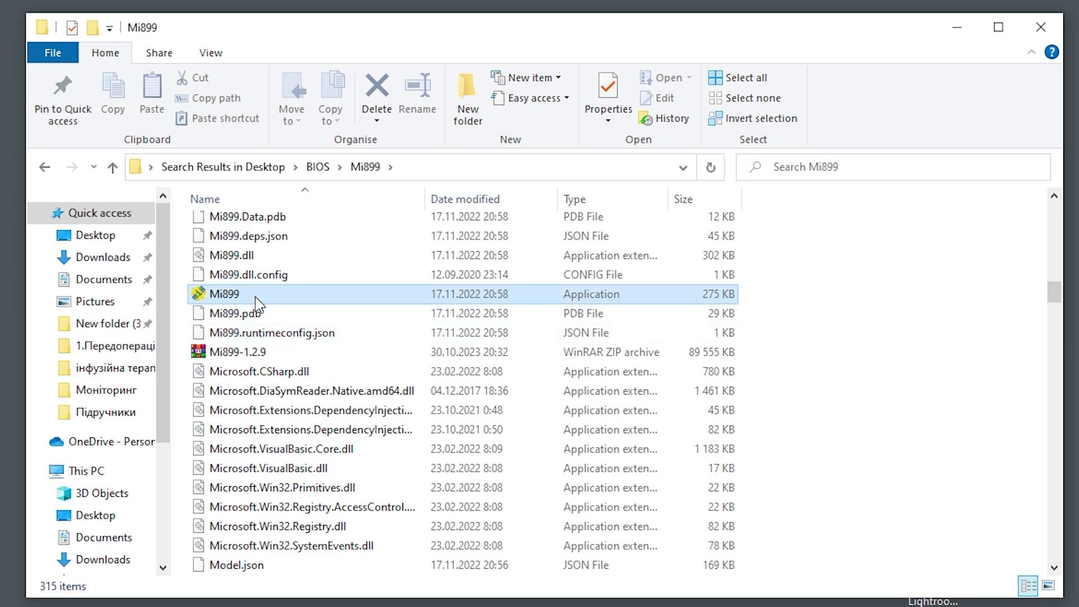
pyautogui.rightClick(255, 297)
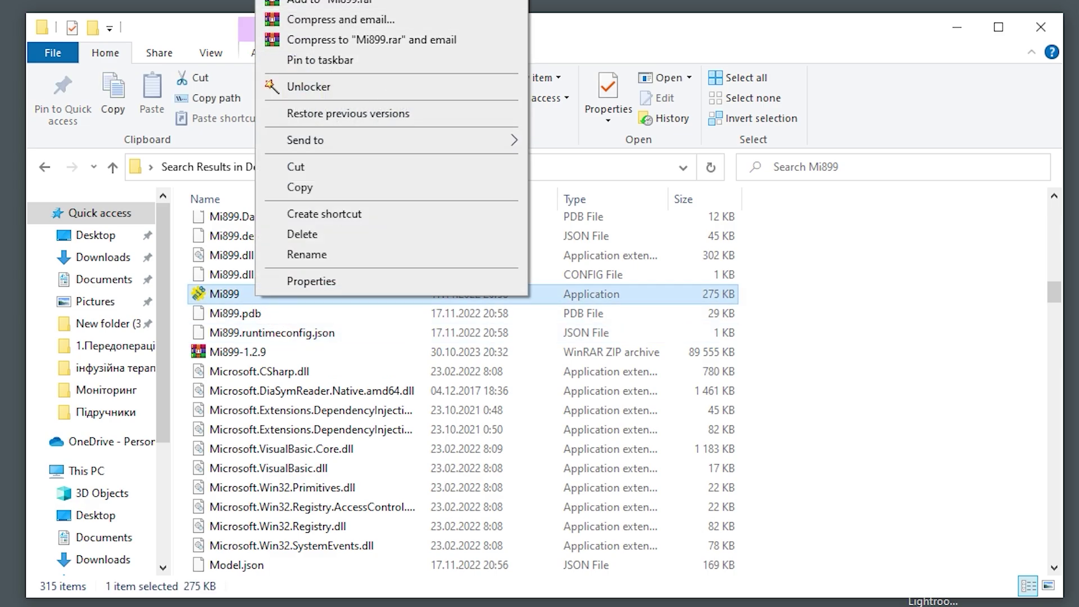
pyautogui.click(315, 1)
pyautogui.click(235, 341)
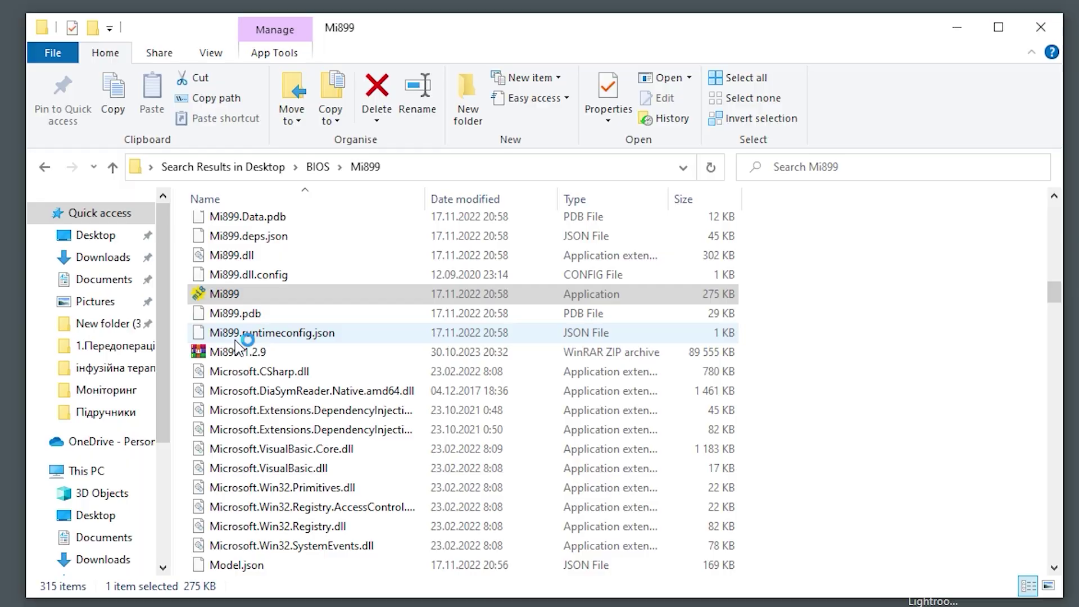
pyautogui.click(151, 39)
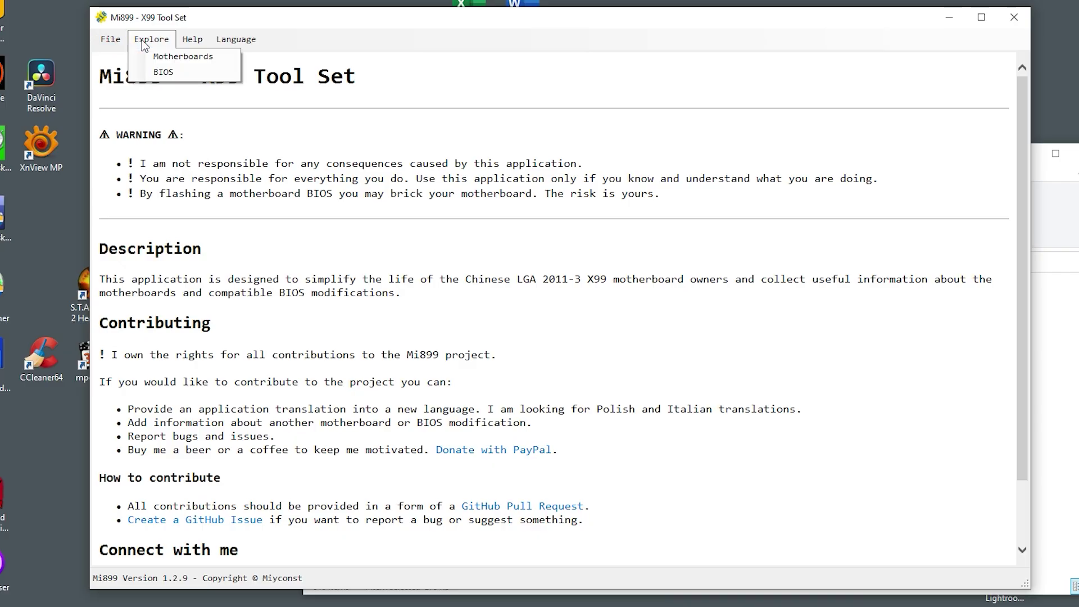
# Filter the motherboard list by 'f8', select Huananzhi X99-F8, and check its images, BIOS and info pages.
pyautogui.click(168, 57)
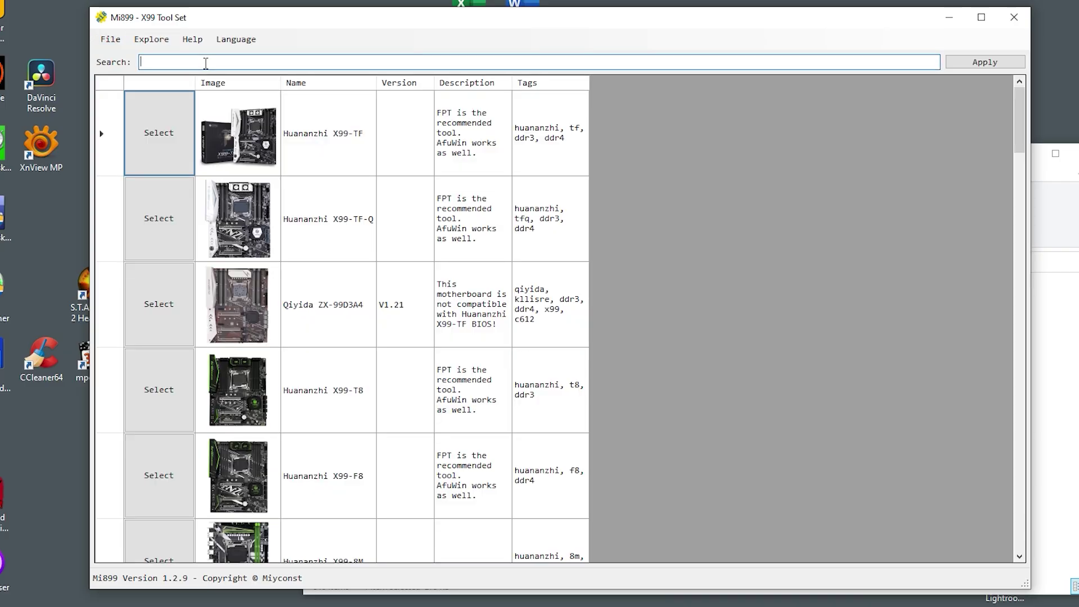
pyautogui.press('Return')
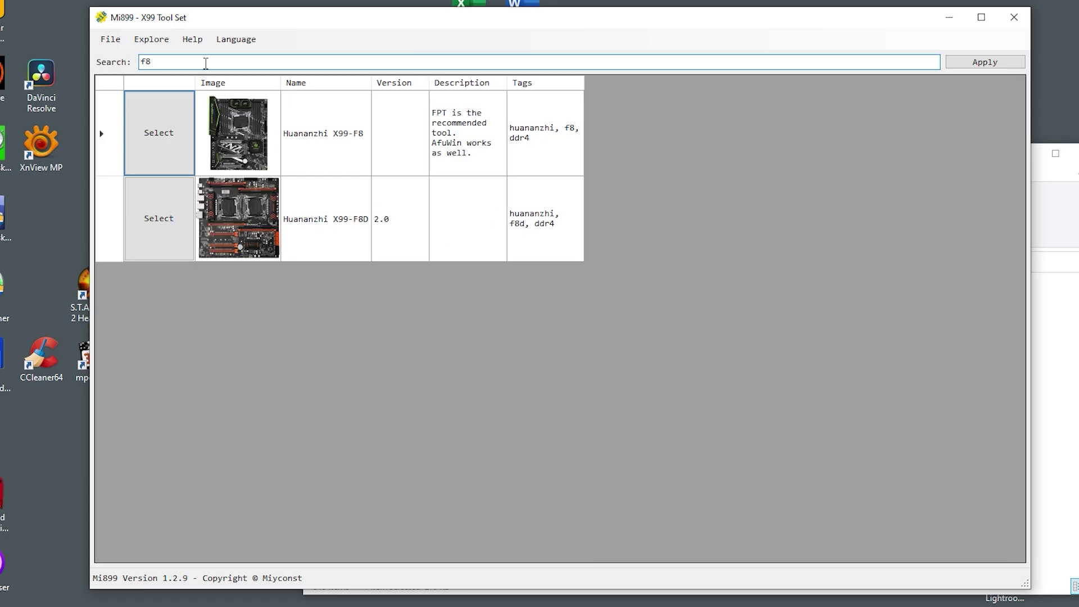
pyautogui.click(176, 147)
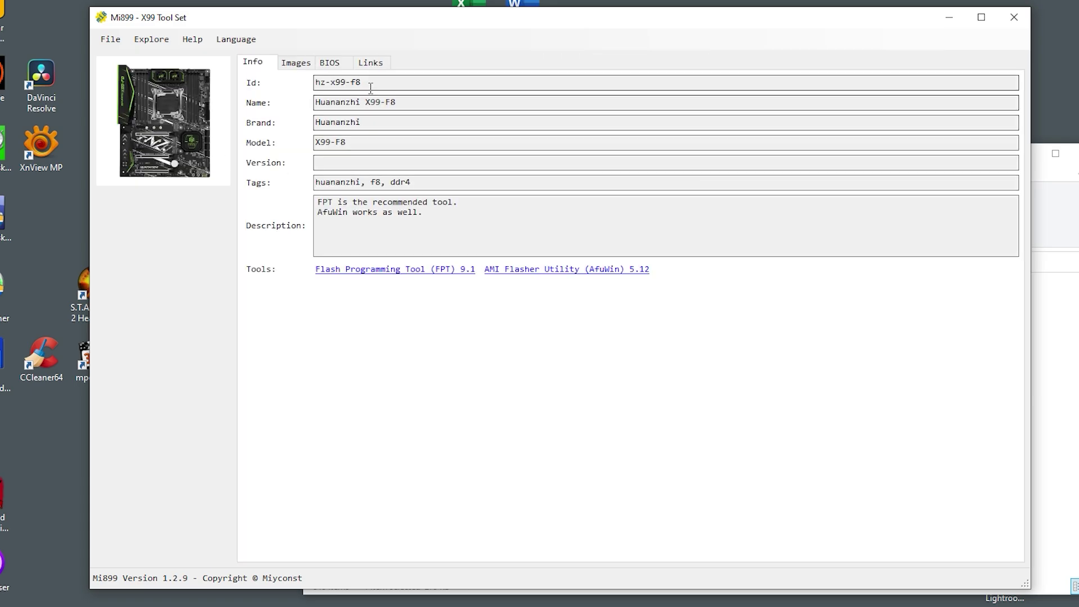
pyautogui.click(295, 62)
pyautogui.click(327, 64)
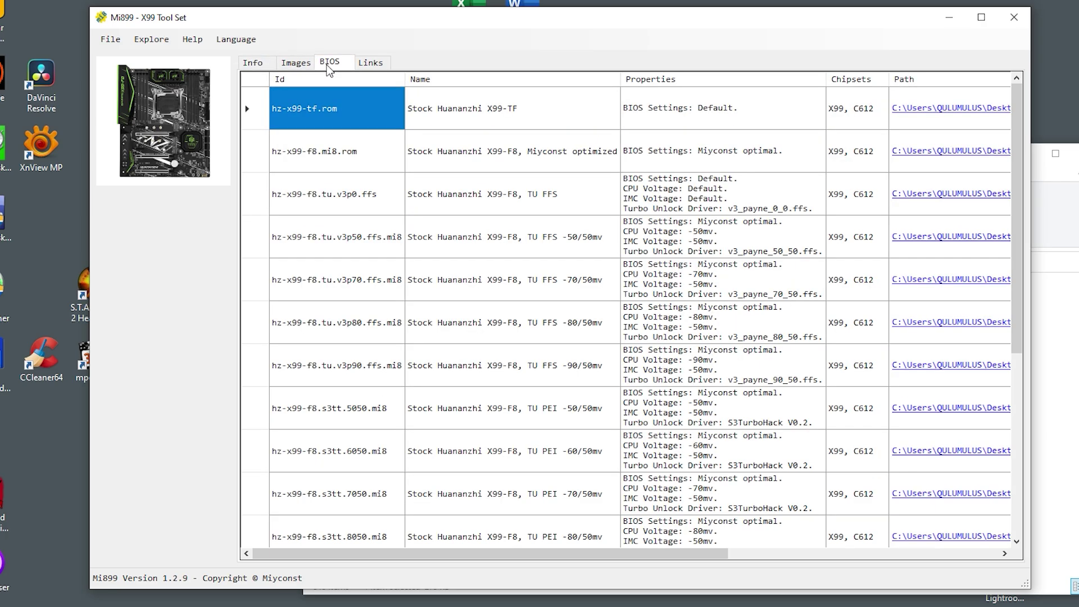
pyautogui.click(253, 64)
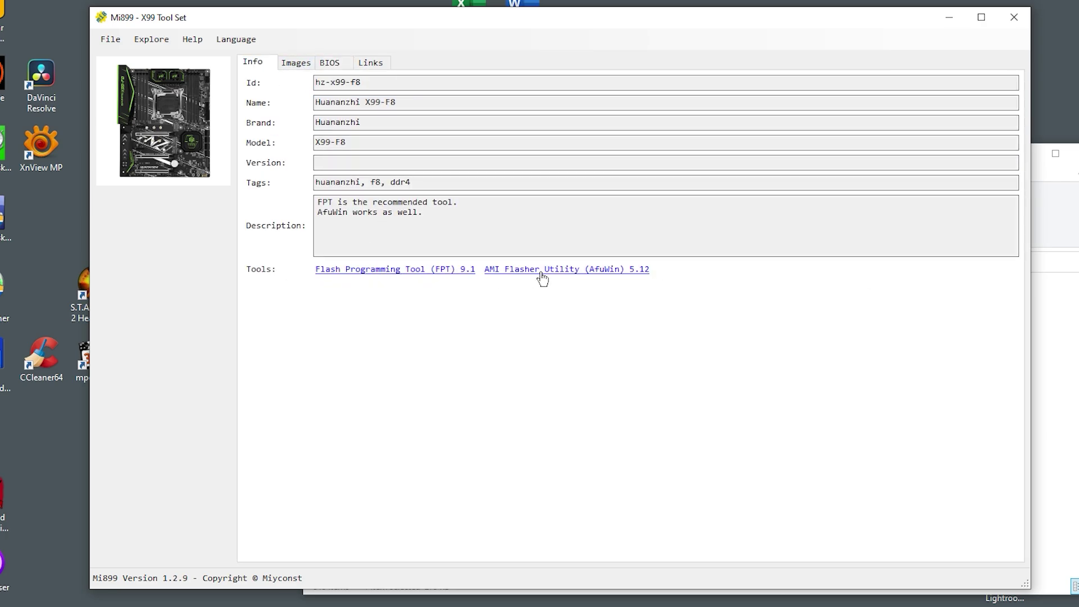
# Open the FPT 9.1 flashing form and load HNX99F8_200525_kot_v011_FC9BA40E.bin as the BIOS.
pyautogui.click(449, 275)
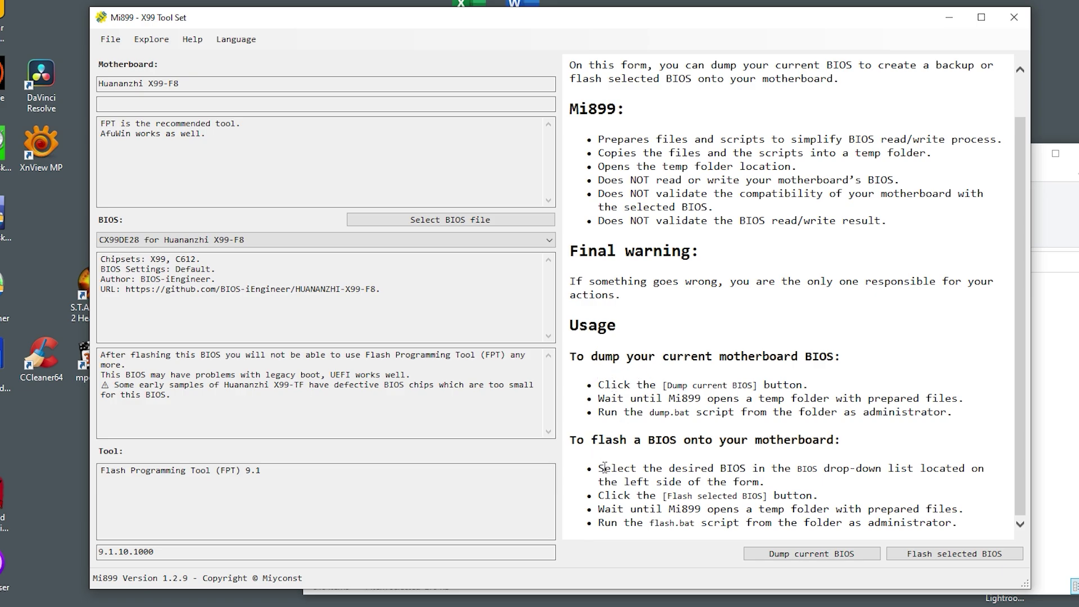
pyautogui.moveTo(603, 467); pyautogui.dragTo(961, 479)
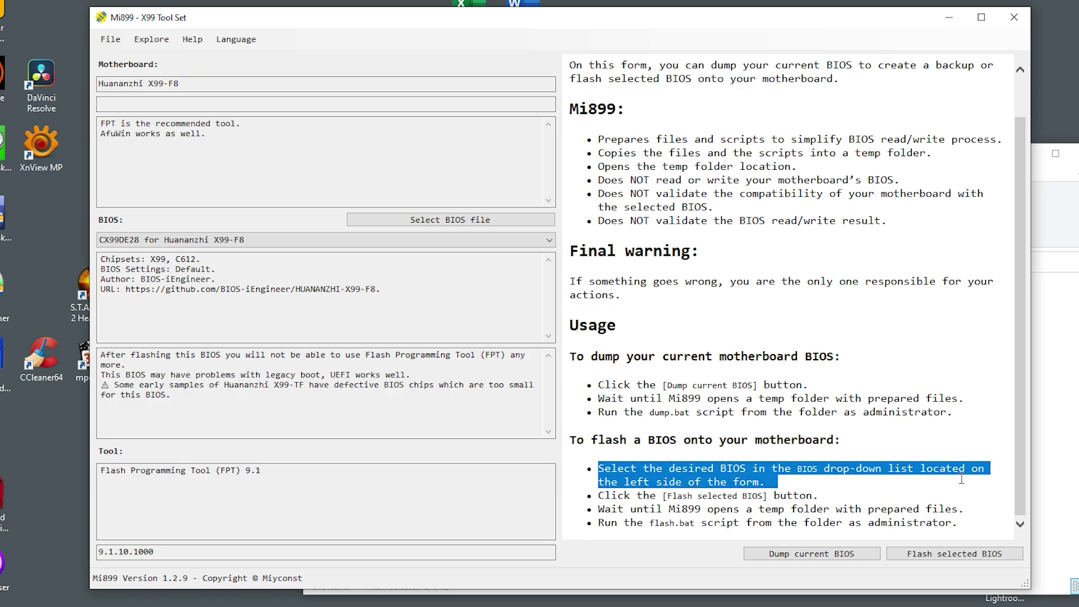
pyautogui.click(815, 486)
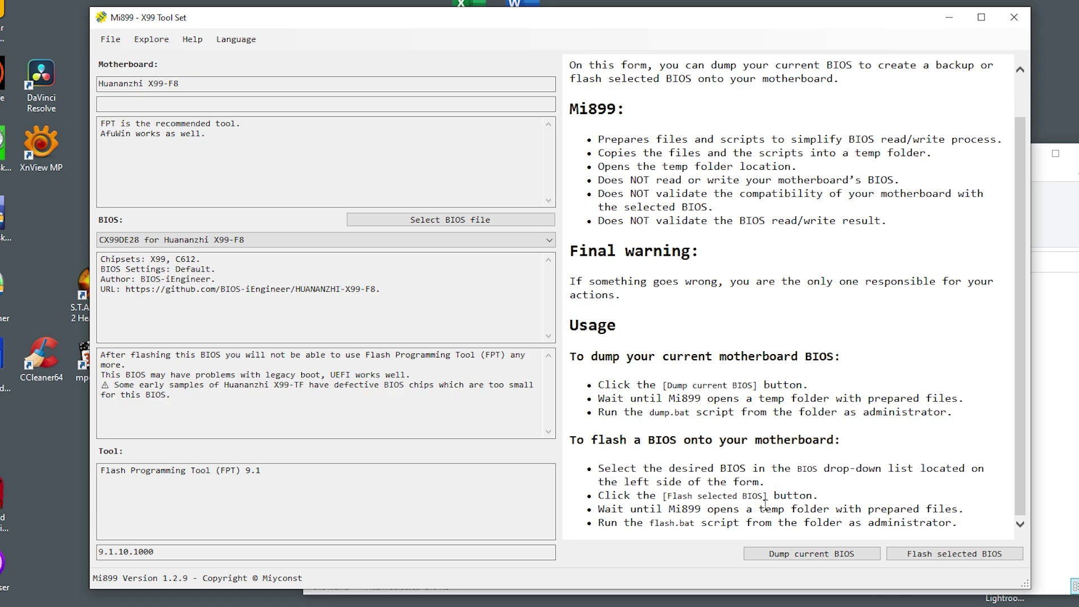
pyautogui.click(419, 221)
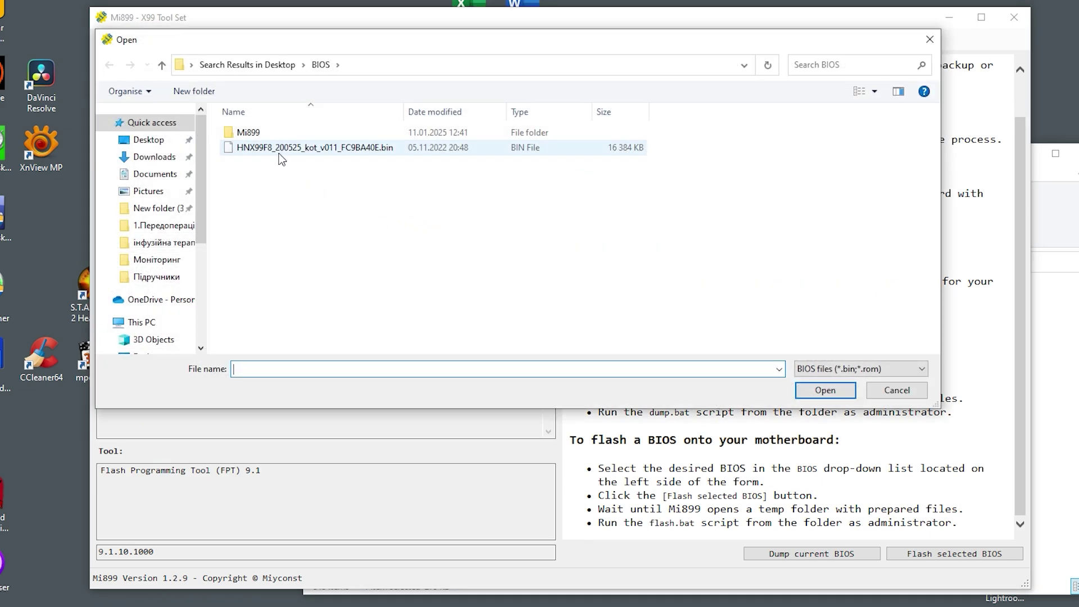
pyautogui.click(283, 149)
pyautogui.click(823, 393)
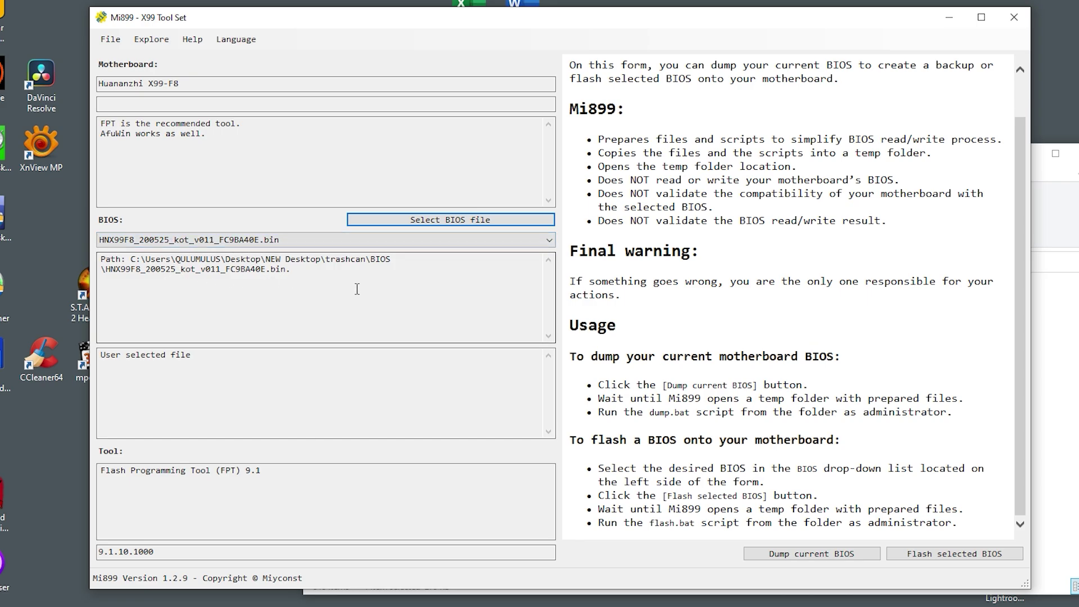
# Generate the flash files and run flash.bat from the Mi899 temp folder as administrator.
pyautogui.click(916, 555)
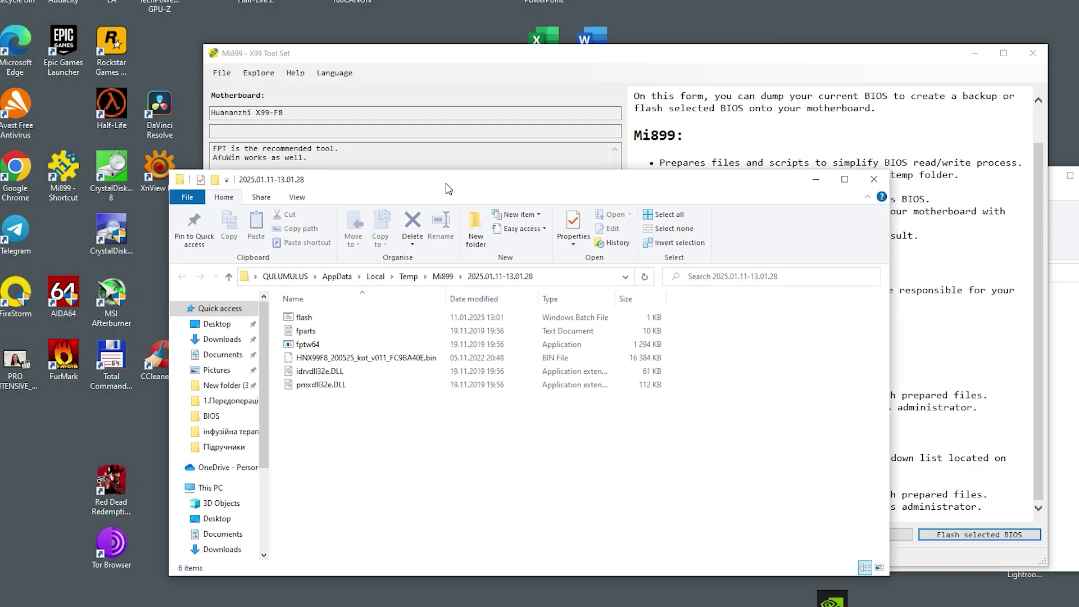
pyautogui.moveTo(448, 187); pyautogui.dragTo(462, 210)
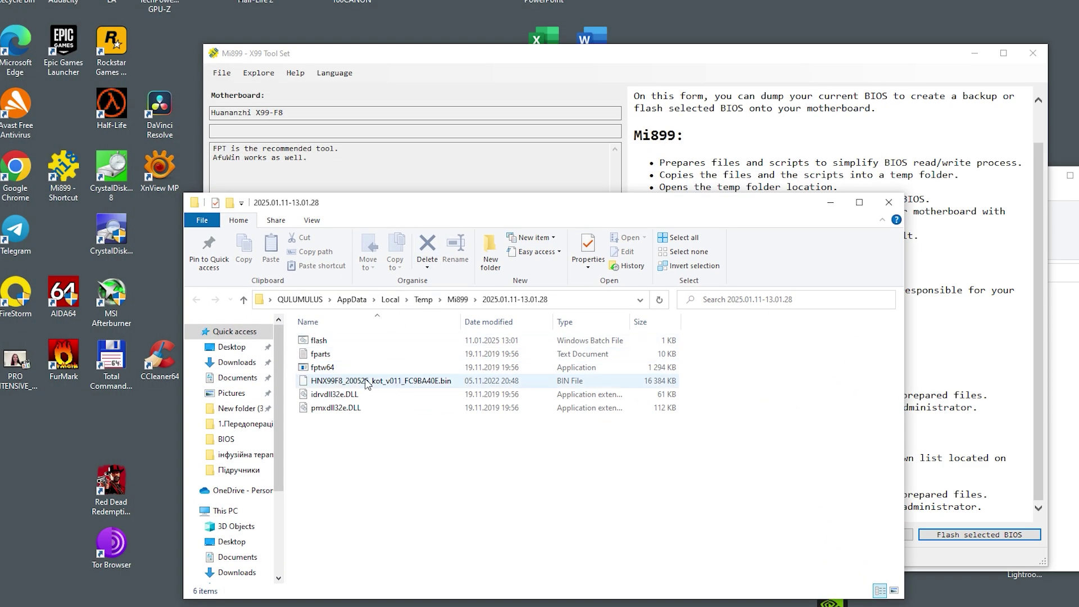
pyautogui.moveTo(577, 210); pyautogui.dragTo(423, 74)
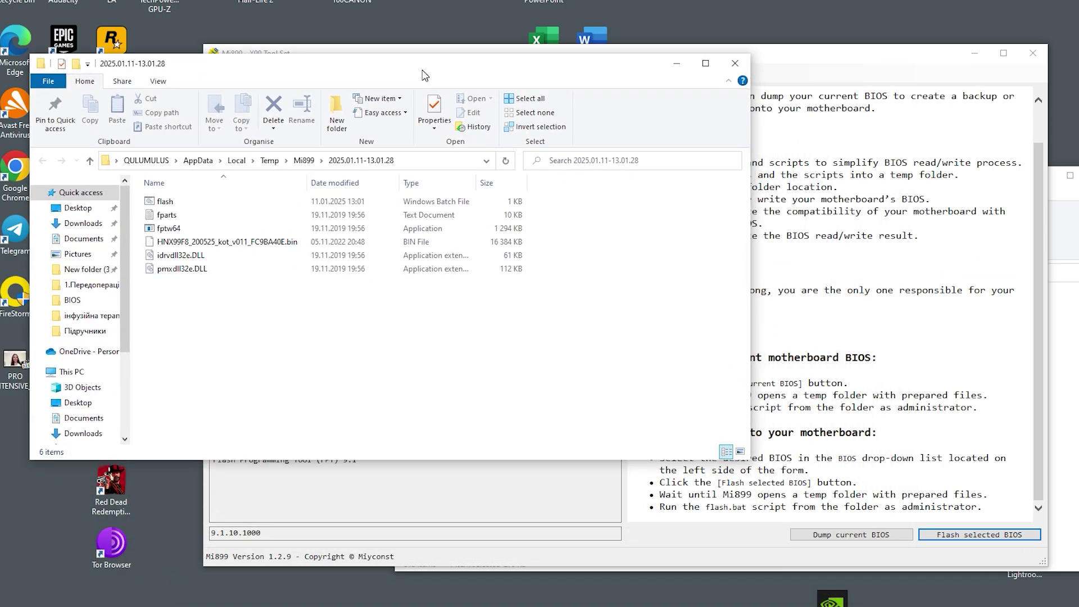
pyautogui.doubleClick(190, 203)
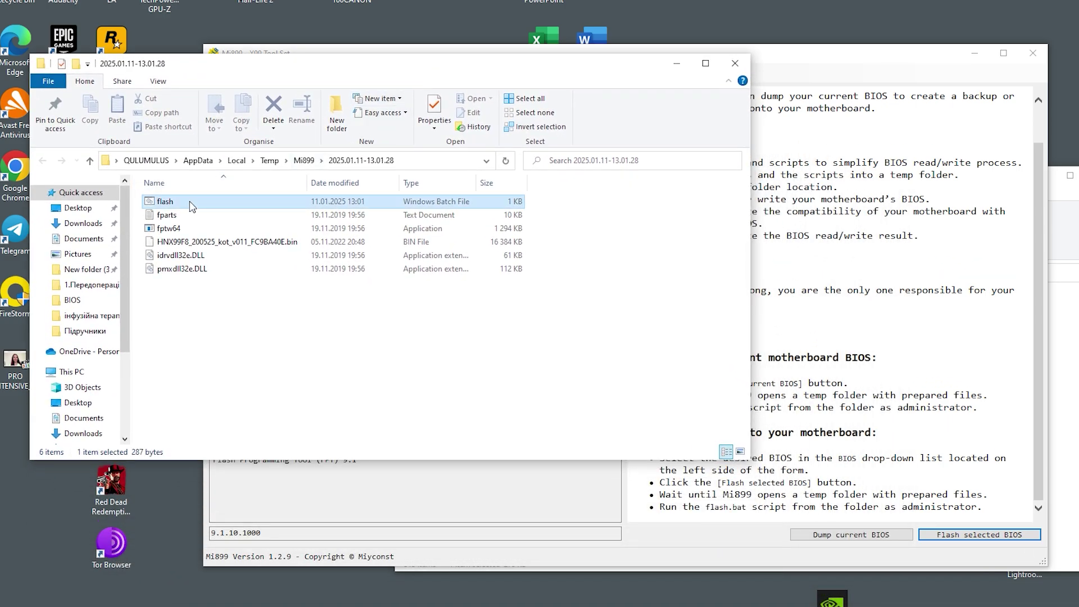
pyautogui.rightClick(189, 200)
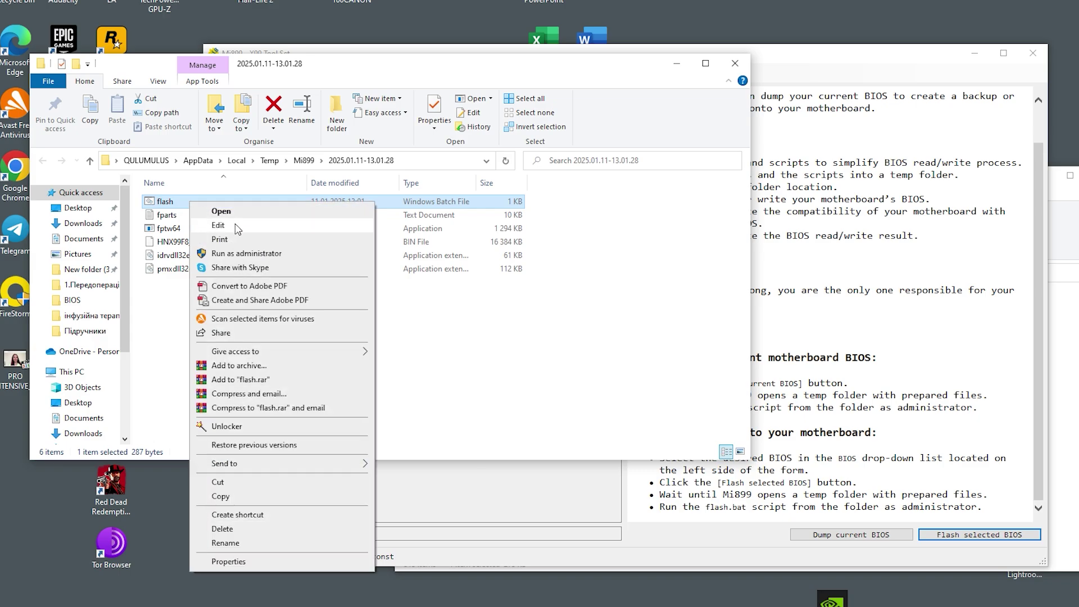
pyautogui.click(265, 251)
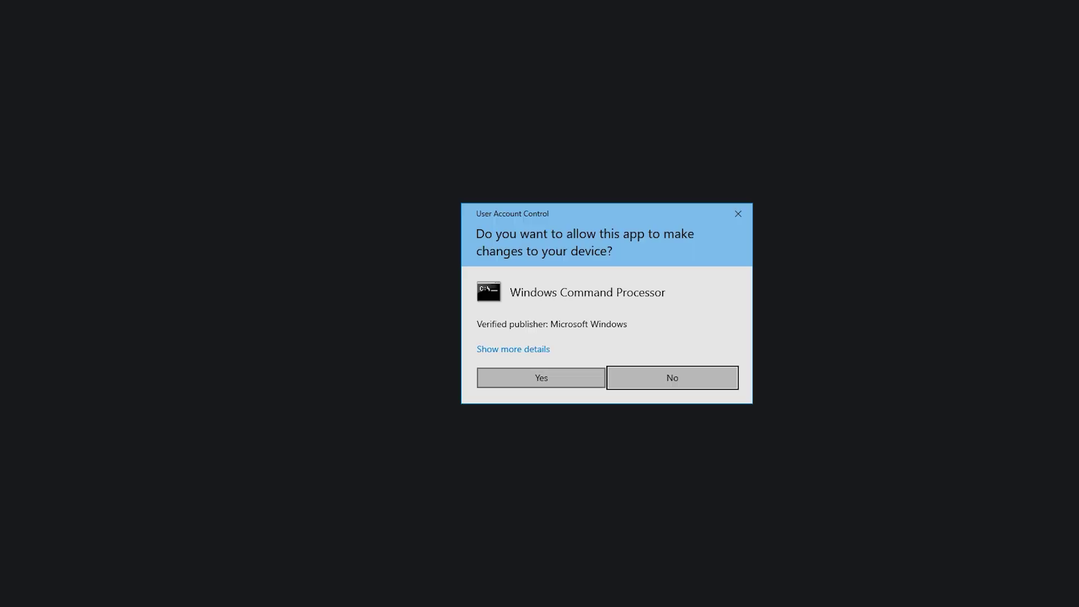
# Allow Windows Command Processor, let FPT flash and verify the BIOS, then dismiss the log.
pyautogui.click(530, 376)
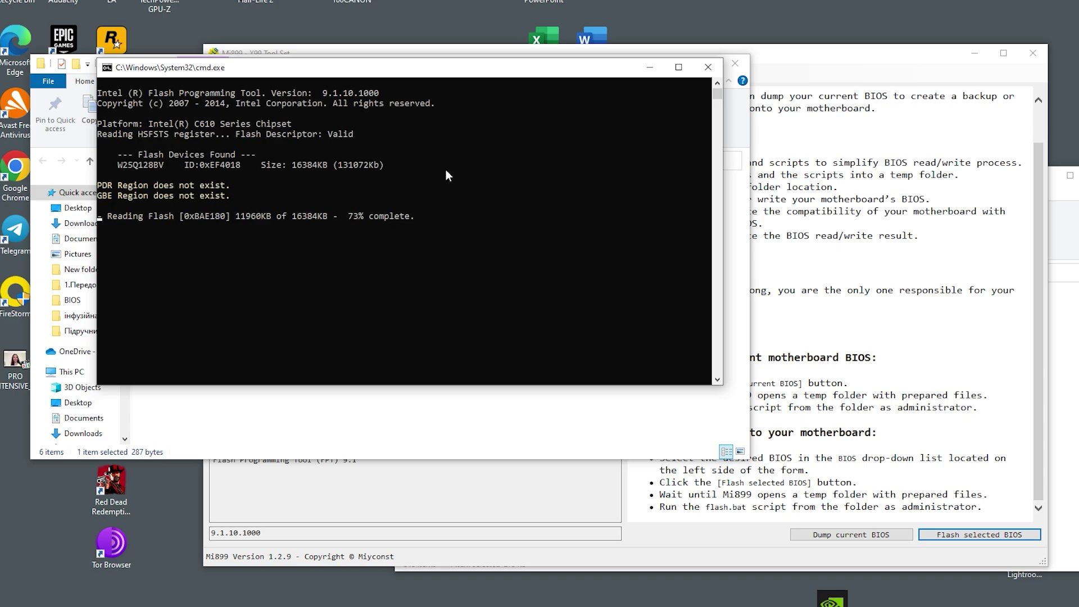
pyautogui.moveTo(408, 71); pyautogui.dragTo(617, 209)
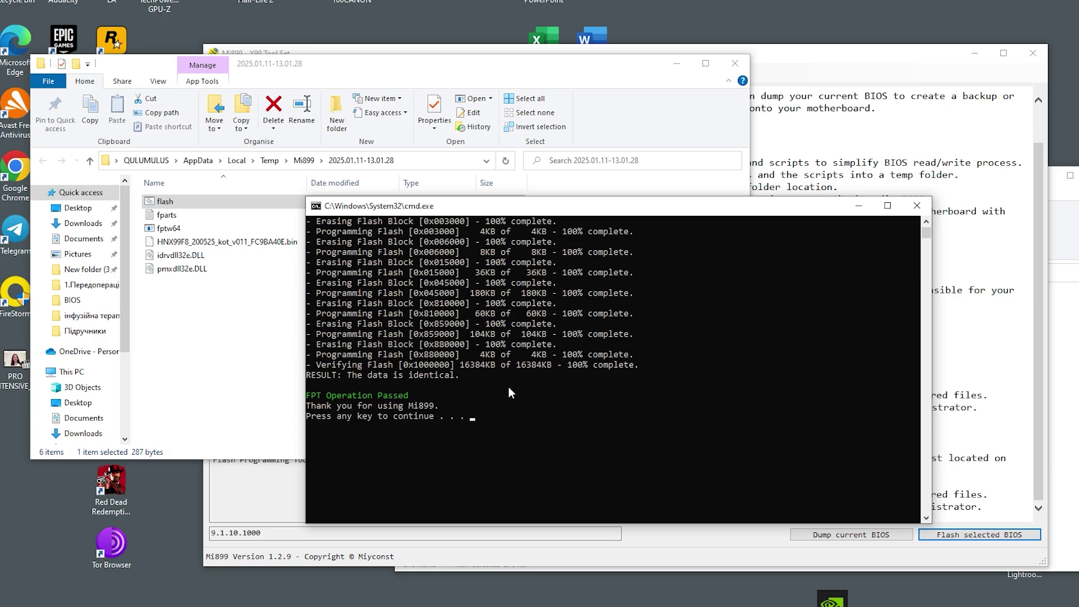
pyautogui.scroll(-2, 474, 384)
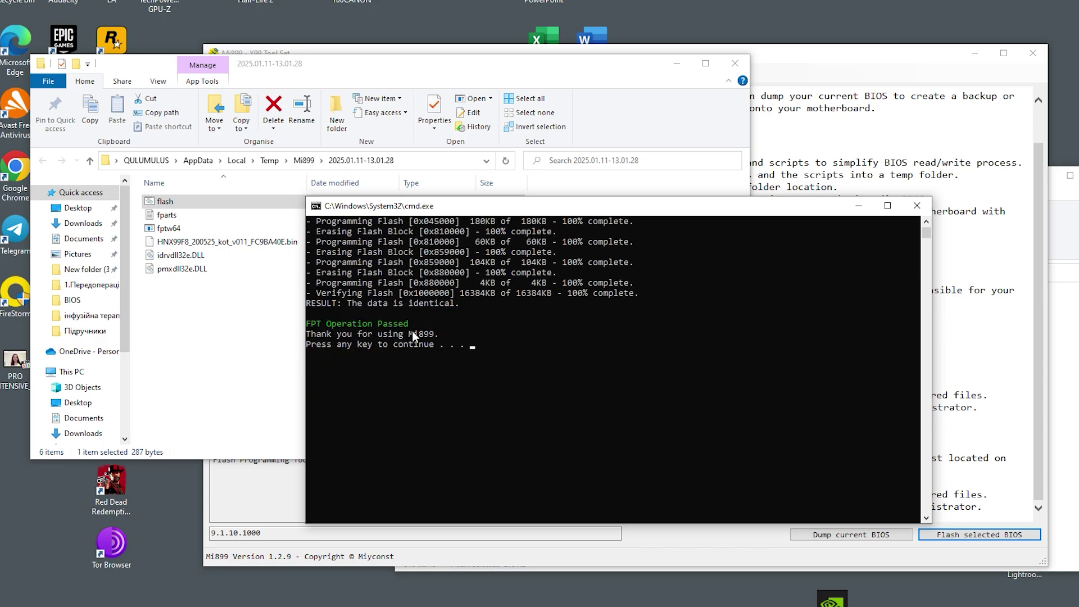
pyautogui.scroll(5, 479, 365)
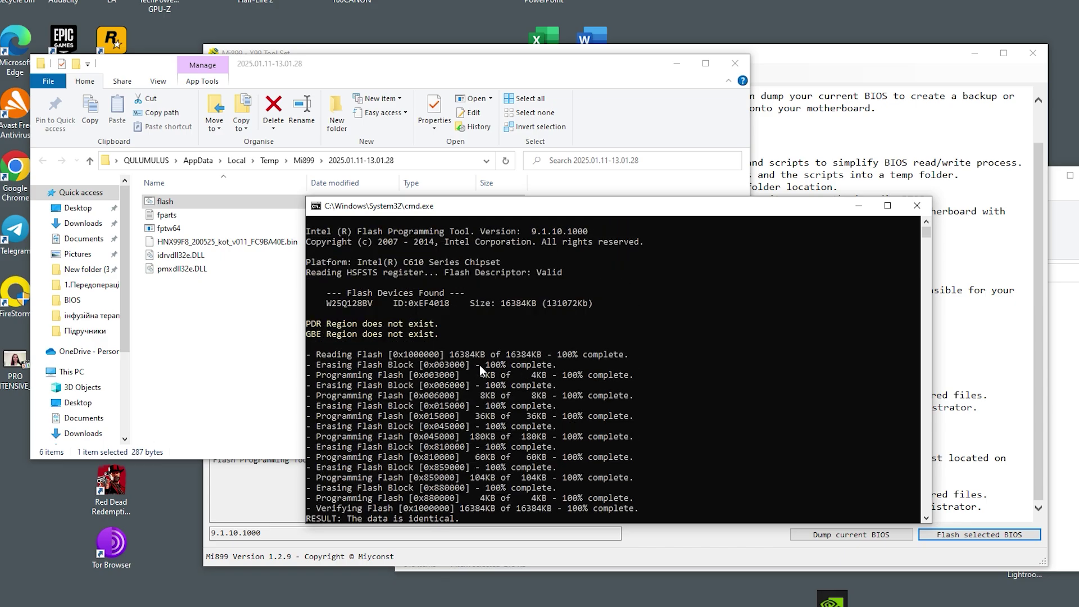
pyautogui.scroll(-3, 480, 366)
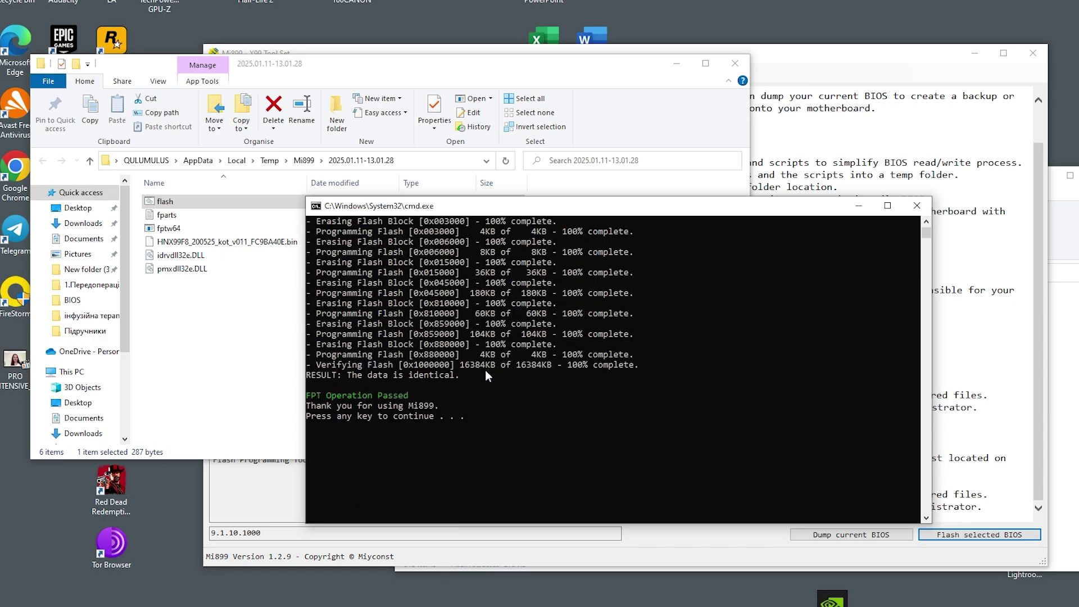
pyautogui.press('Return')
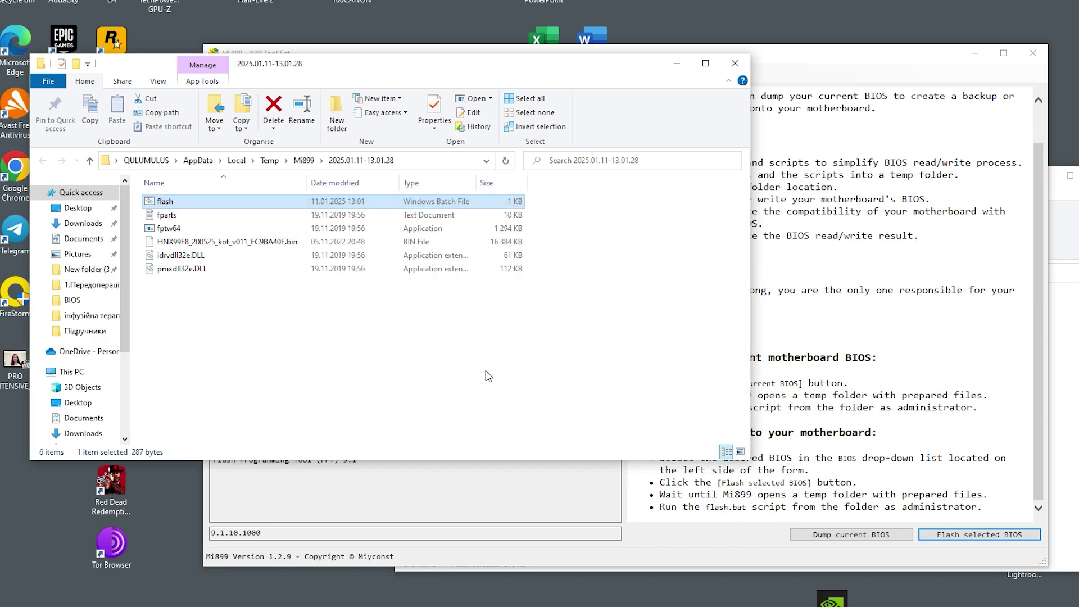
# Close the temp flash folder, the Mi899 tool and the Mi899 folder window.
pyautogui.click(488, 376)
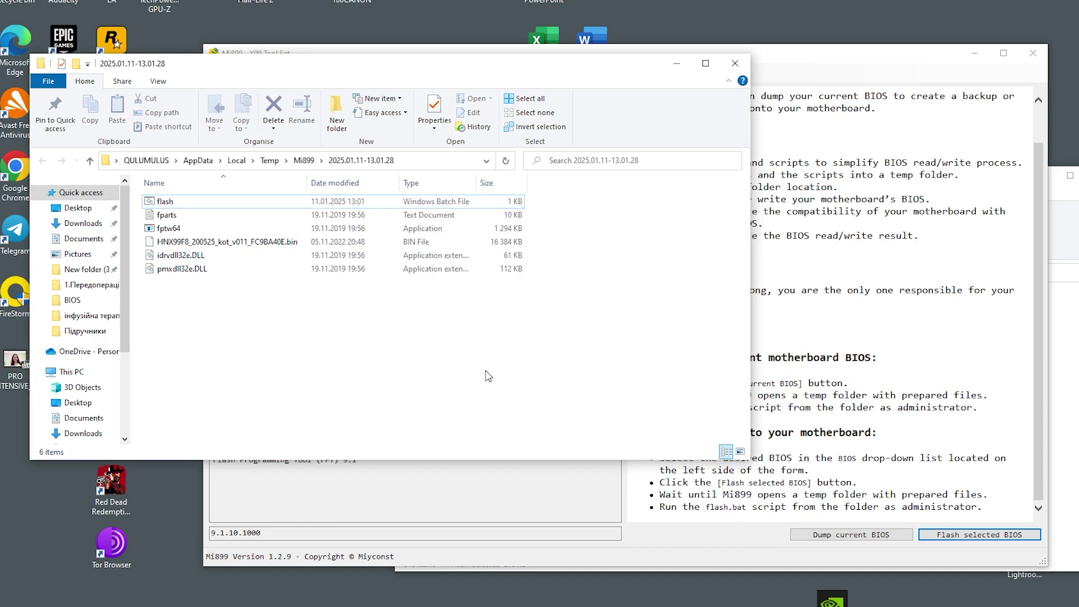
pyautogui.click(735, 66)
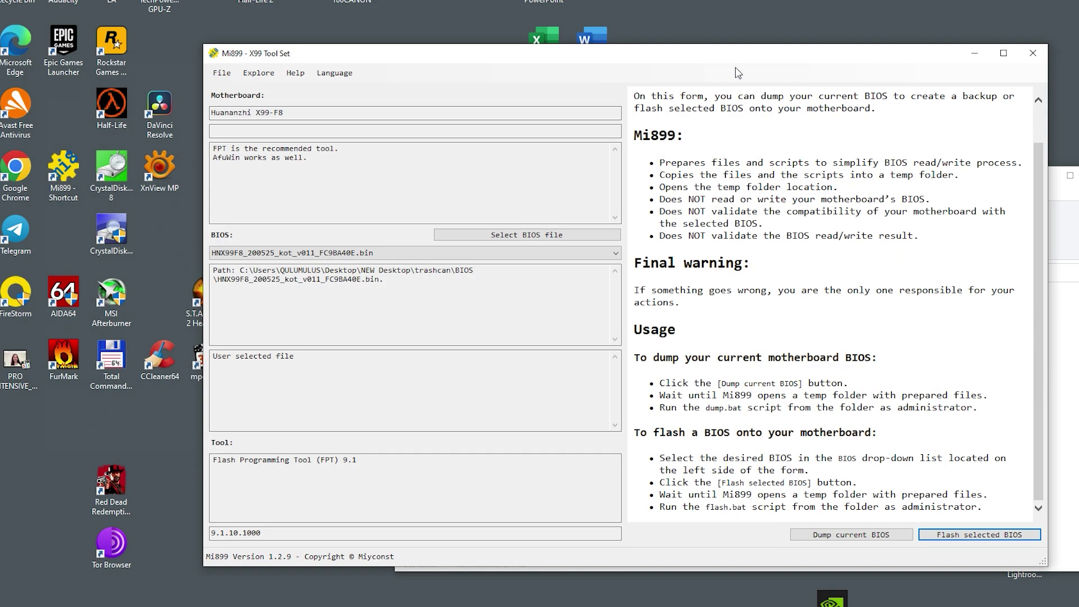
pyautogui.click(1033, 53)
pyautogui.click(1057, 165)
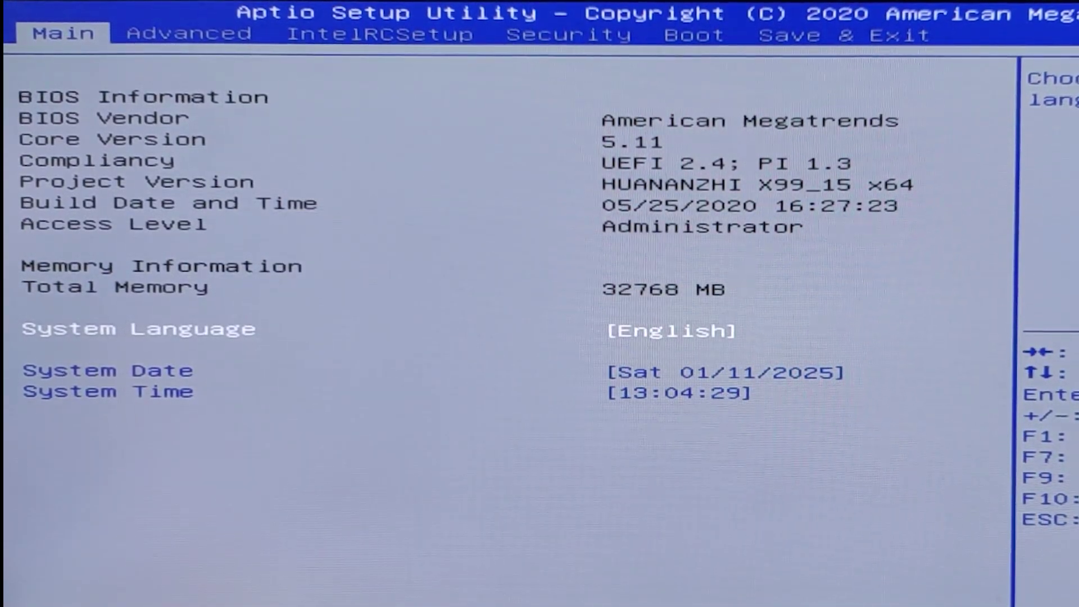
# Enable the OverClocking Feature under IntelRCSetup.
pyautogui.press('Right')
pyautogui.press('Right')
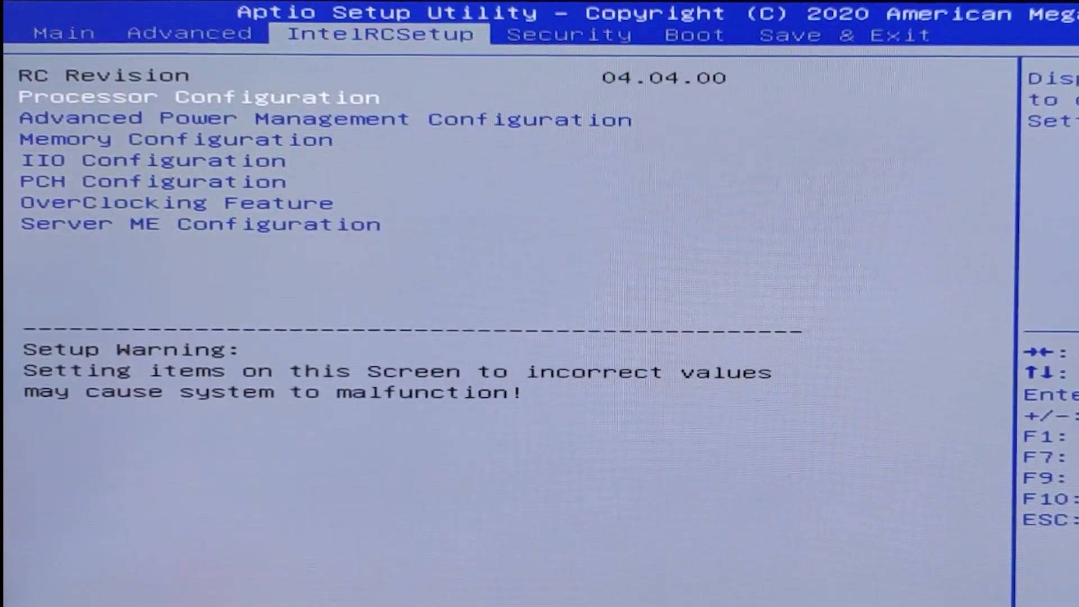
pyautogui.press('Down')
pyautogui.press('Down')
pyautogui.press('Down')
pyautogui.press('Down')
pyautogui.press('Down')
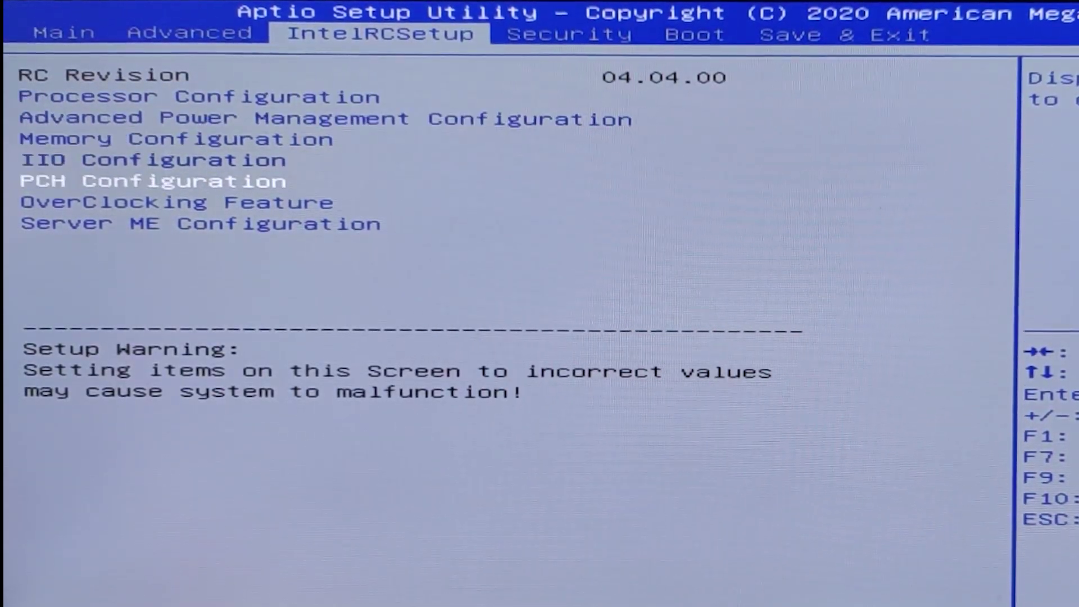
pyautogui.press('Return')
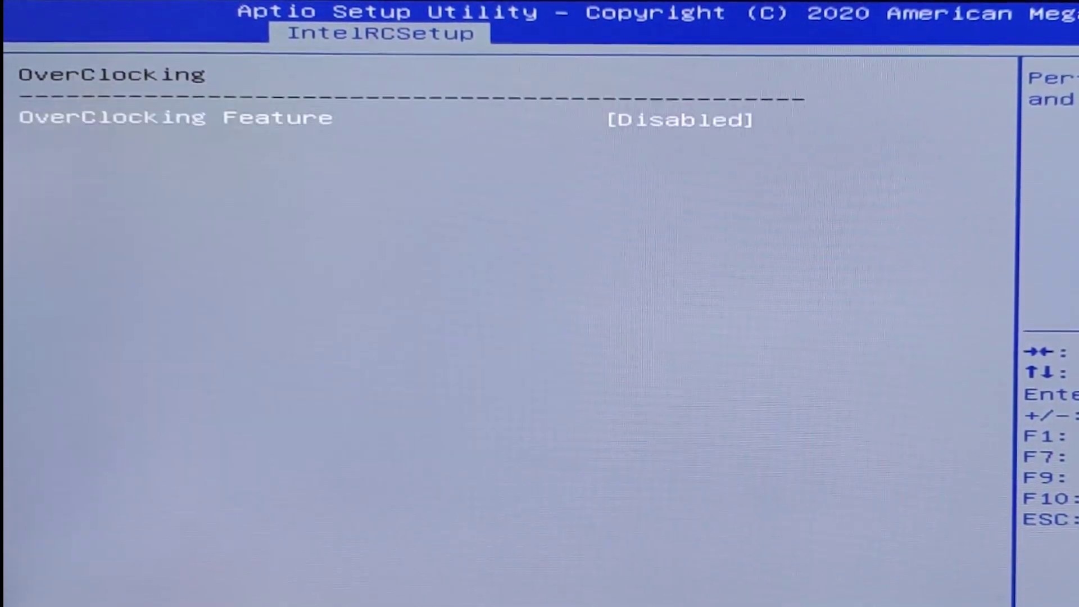
pyautogui.press('Return')
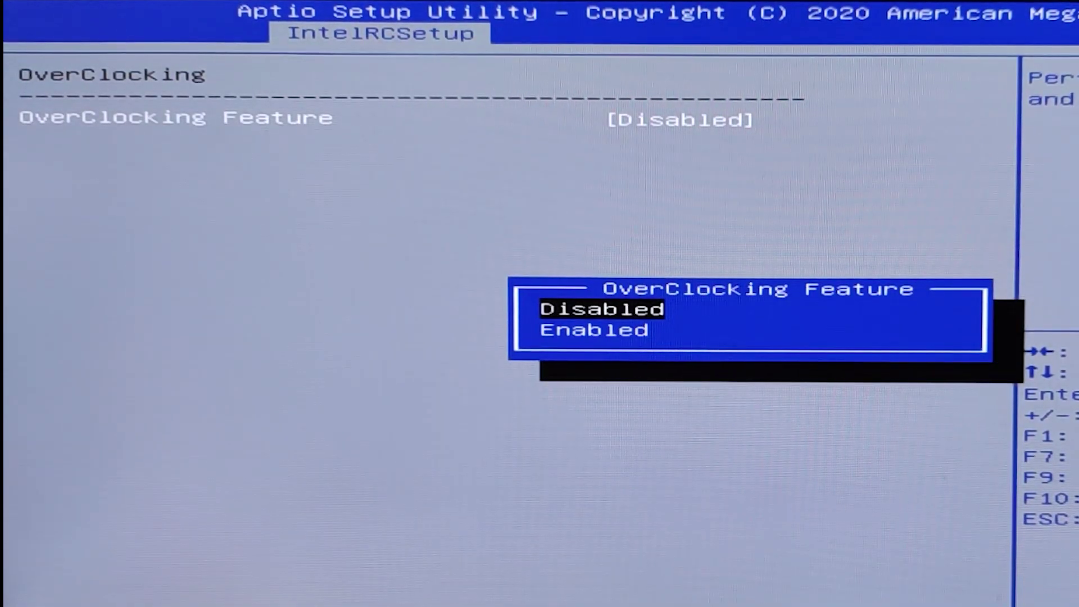
pyautogui.press('Down')
pyautogui.press('Return')
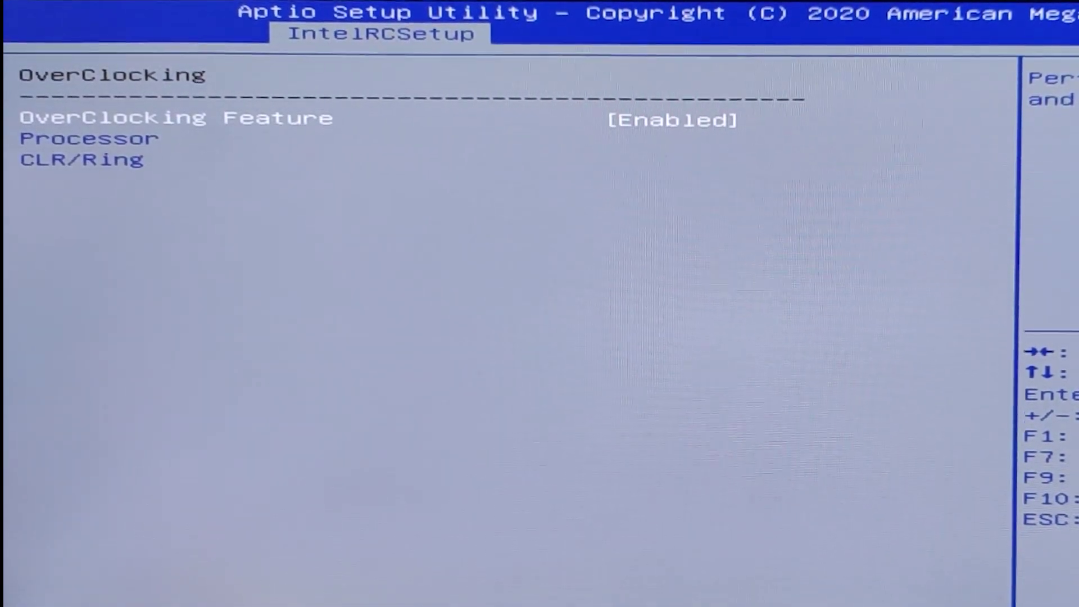
# In Processor overclocking settings, set Core Extra Turbo Voltage to 1250 in Adaptive mode.
pyautogui.press('Down')
pyautogui.press('Return')
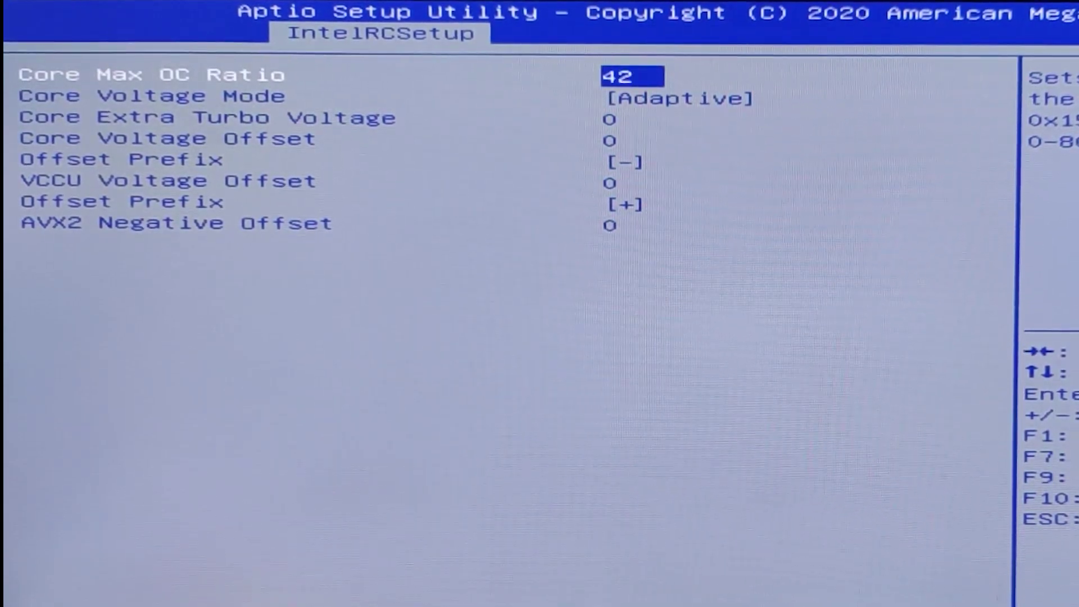
pyautogui.press('Down')
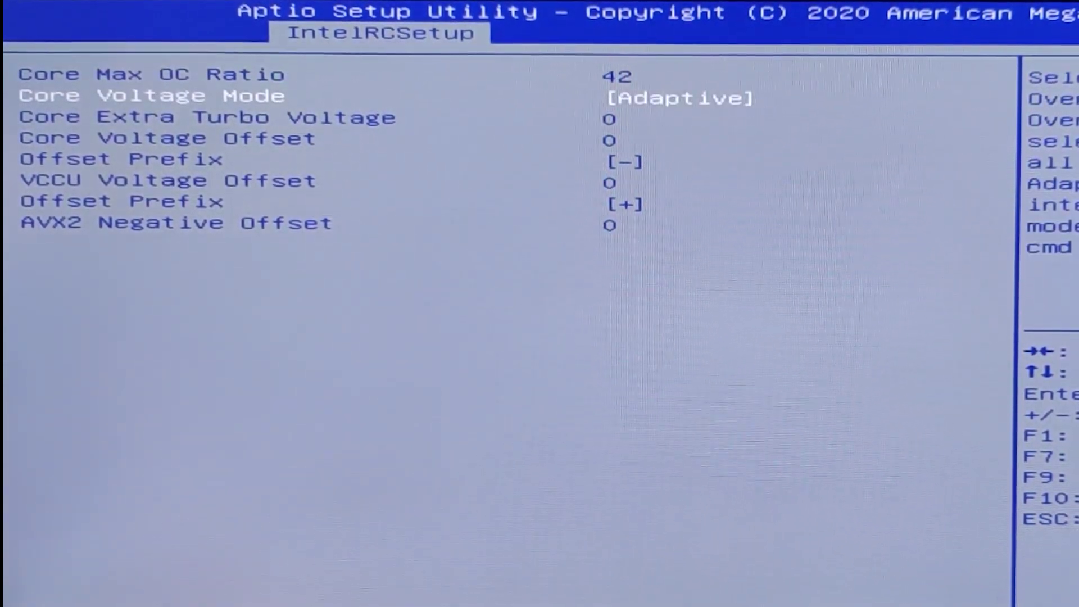
pyautogui.press('Down')
pyautogui.write('12')
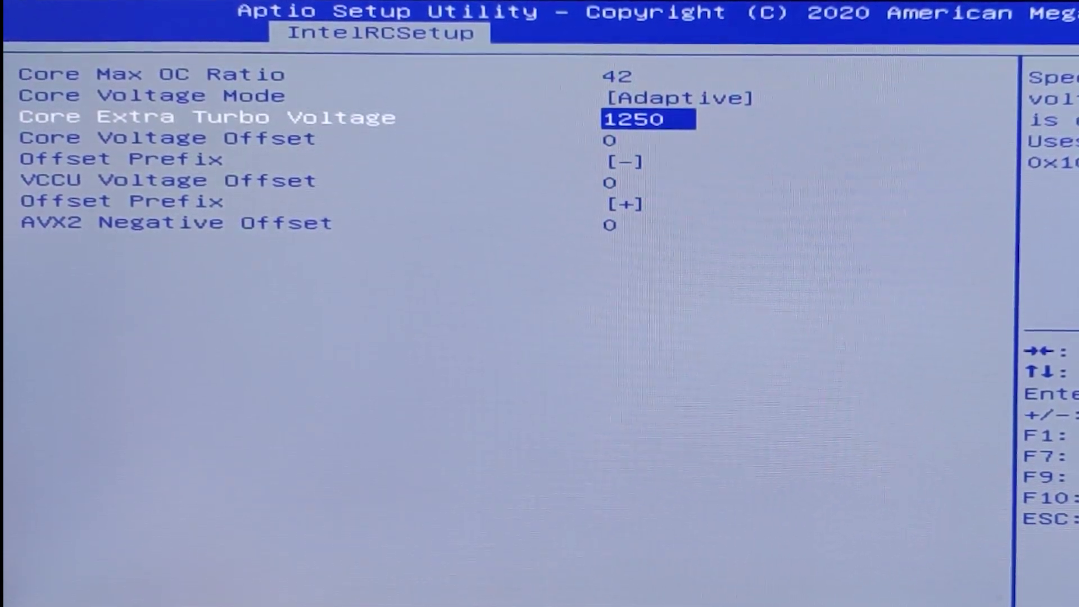
pyautogui.press('Down')
pyautogui.press('Down')
pyautogui.press('Down')
pyautogui.press('Down')
pyautogui.press('Down')
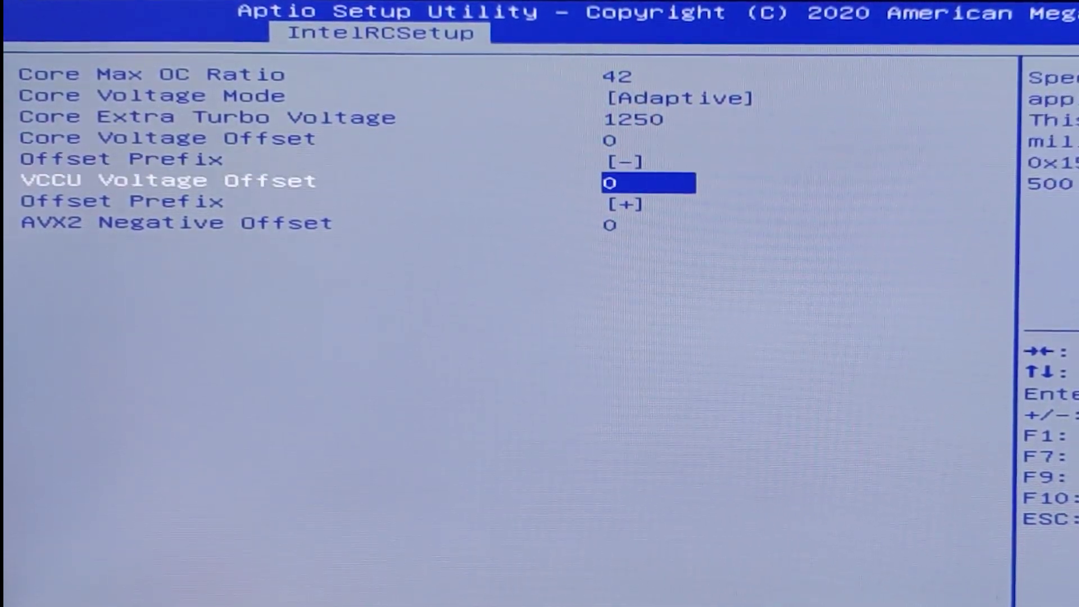
# Look at the CLR/Ring settings without changes and return to the IntelRCSetup list.
pyautogui.press('Escape')
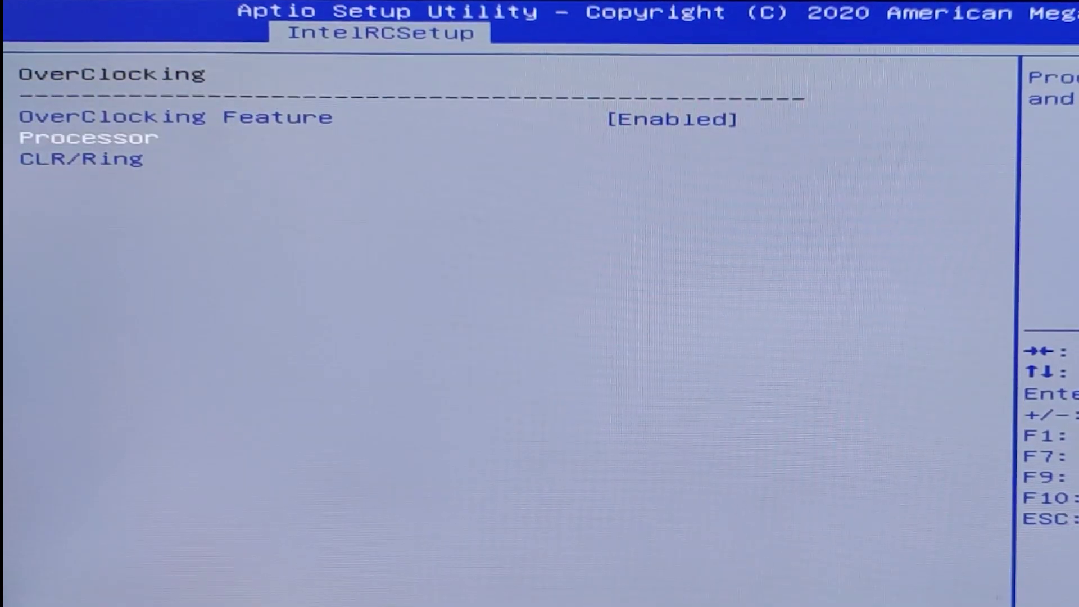
pyautogui.press('Down')
pyautogui.press('Return')
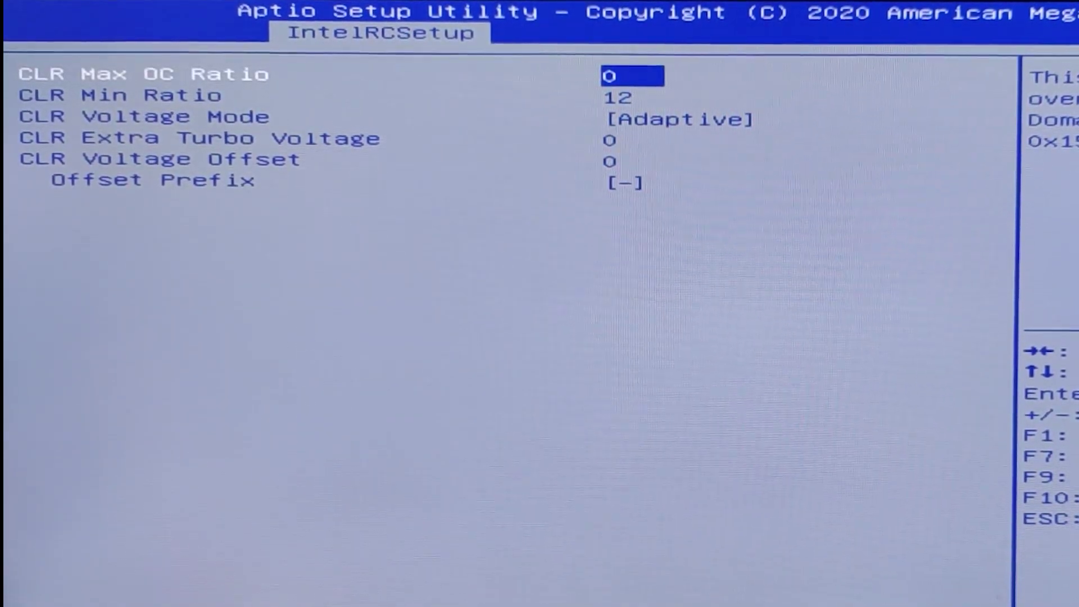
pyautogui.press('Escape')
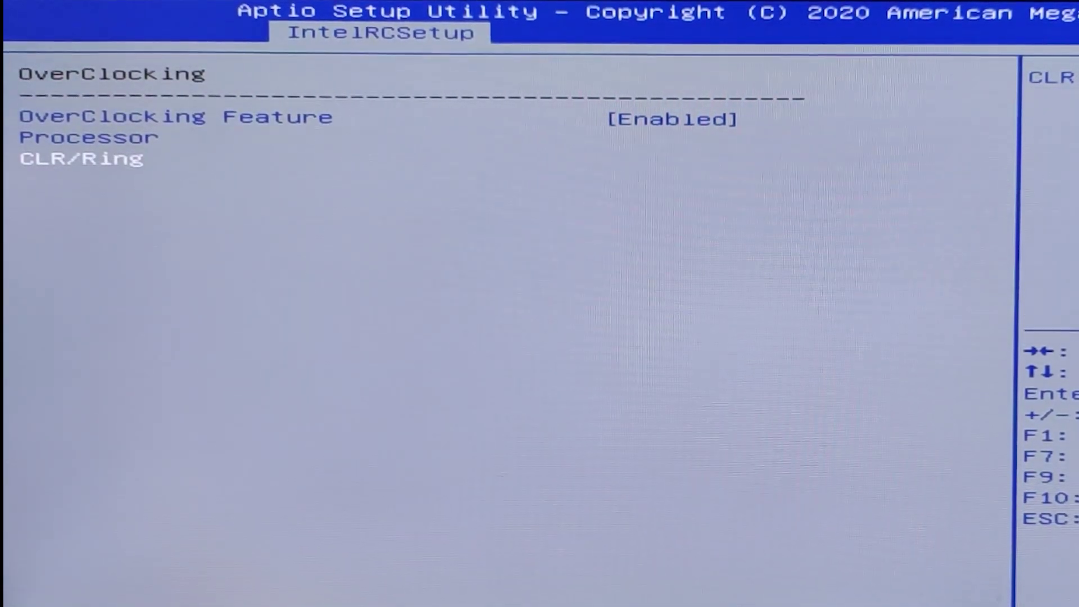
pyautogui.press('Escape')
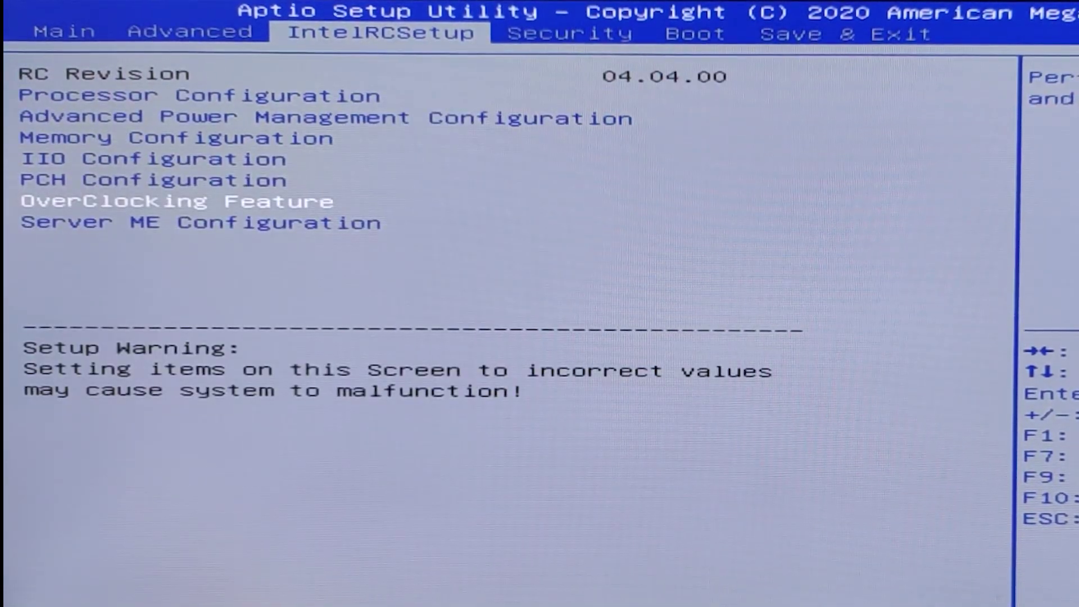
# Switch the DIMM profile in Memory Timings & Voltage Override to MANUAL.
pyautogui.press('Up')
pyautogui.press('Up')
pyautogui.press('Up')
pyautogui.press('Return')
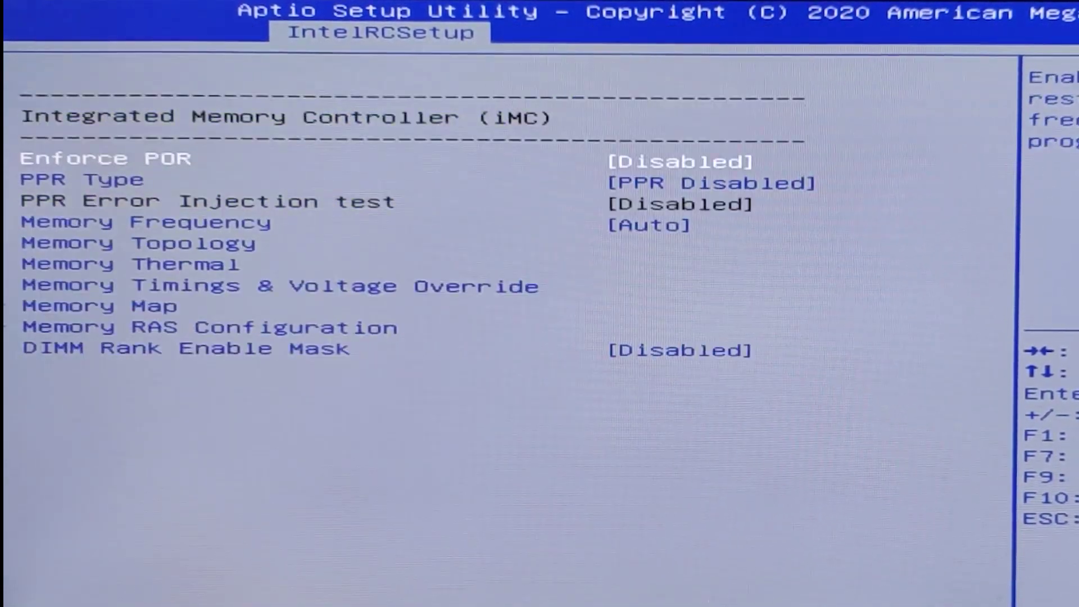
pyautogui.press('Down')
pyautogui.press('Down')
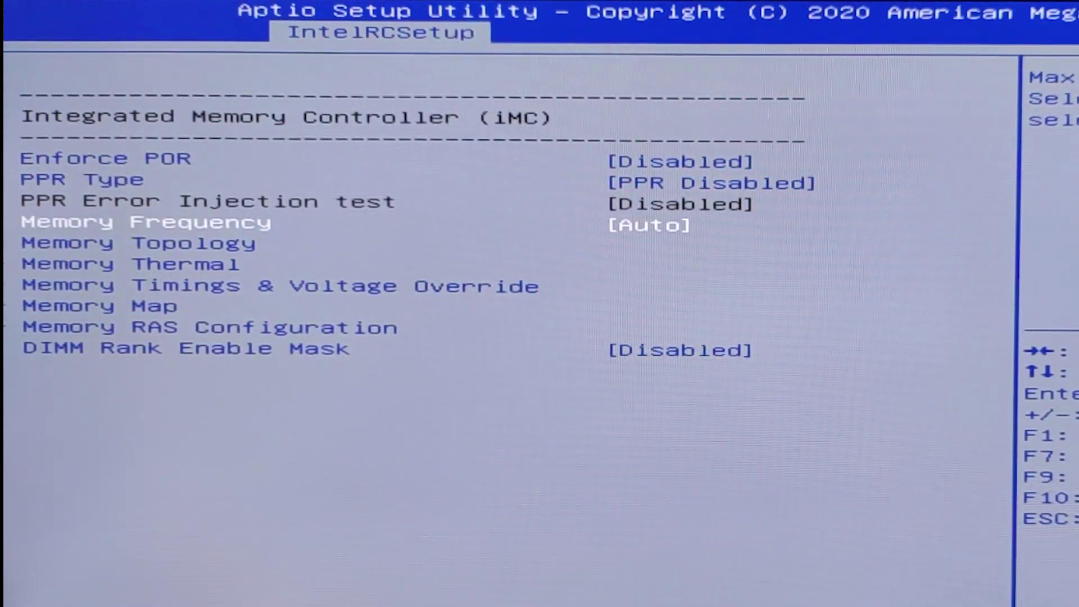
pyautogui.press('Down')
pyautogui.press('Down')
pyautogui.press('Down')
pyautogui.press('Down')
pyautogui.press('Down')
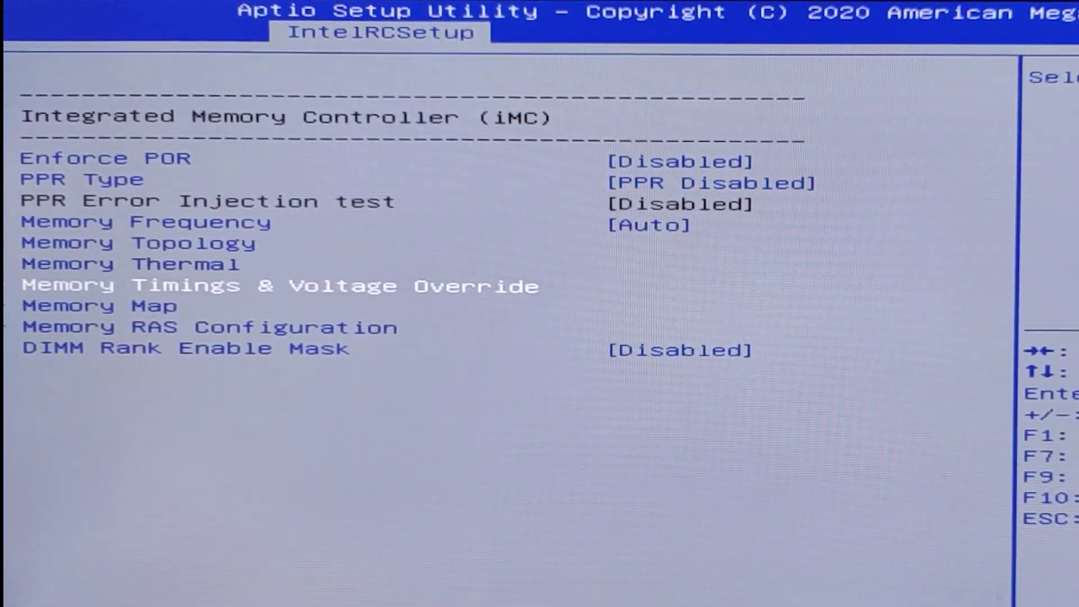
pyautogui.press('Return')
pyautogui.press('Escape')
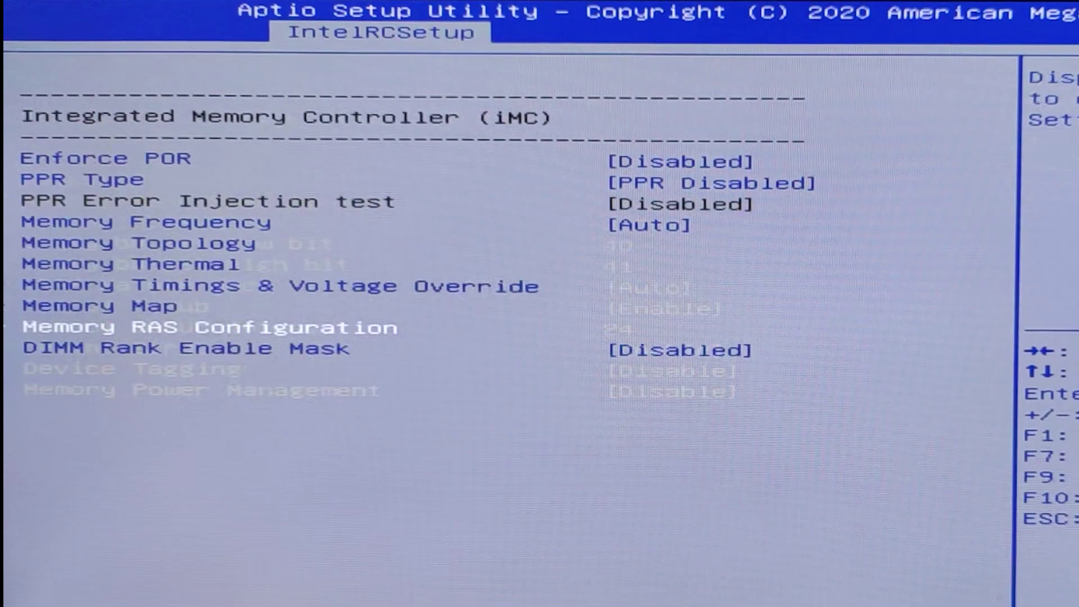
pyautogui.press('Down')
pyautogui.press('Up')
pyautogui.press('Up')
pyautogui.press('Up')
pyautogui.press('Return')
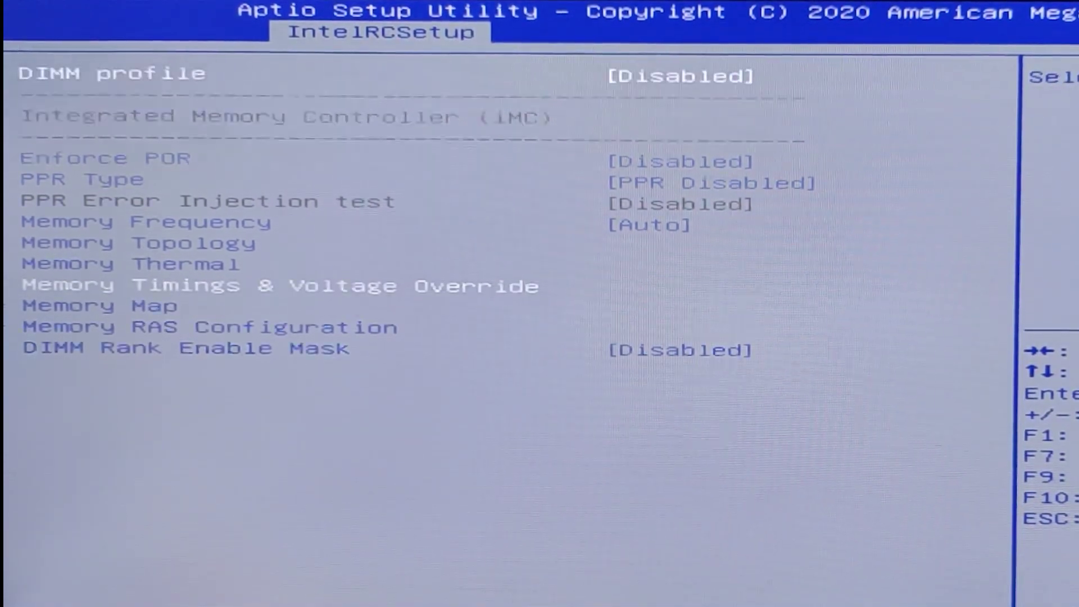
pyautogui.press('Return')
pyautogui.press('Down')
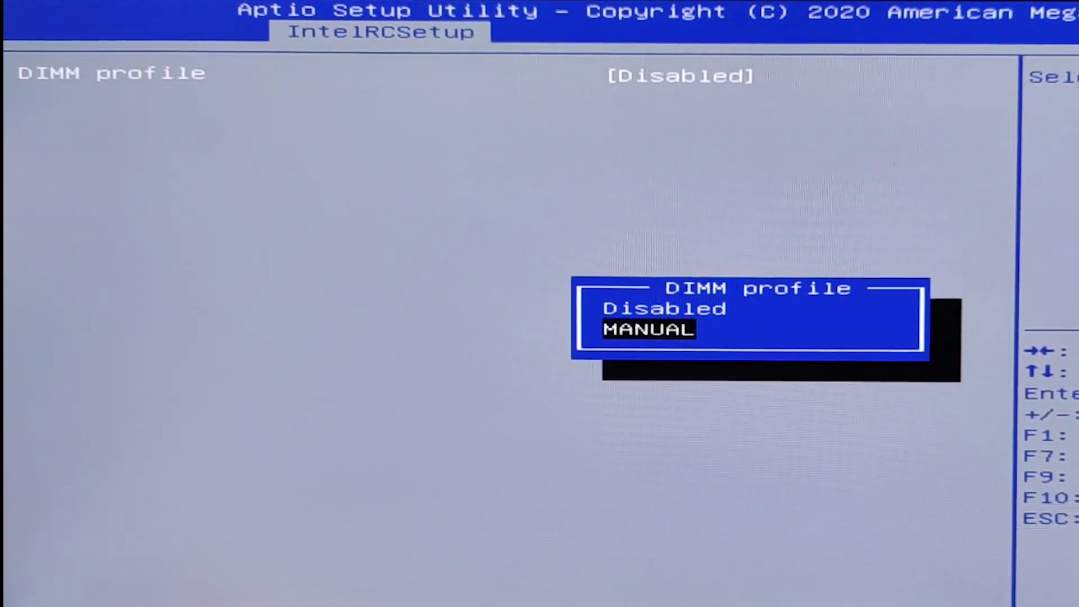
pyautogui.press('Return')
# Set manual timings CAS 12, tRP 12, tRCD 13, tRAS 14 and tRFC 235.
pyautogui.press('Down')
pyautogui.press('Down')
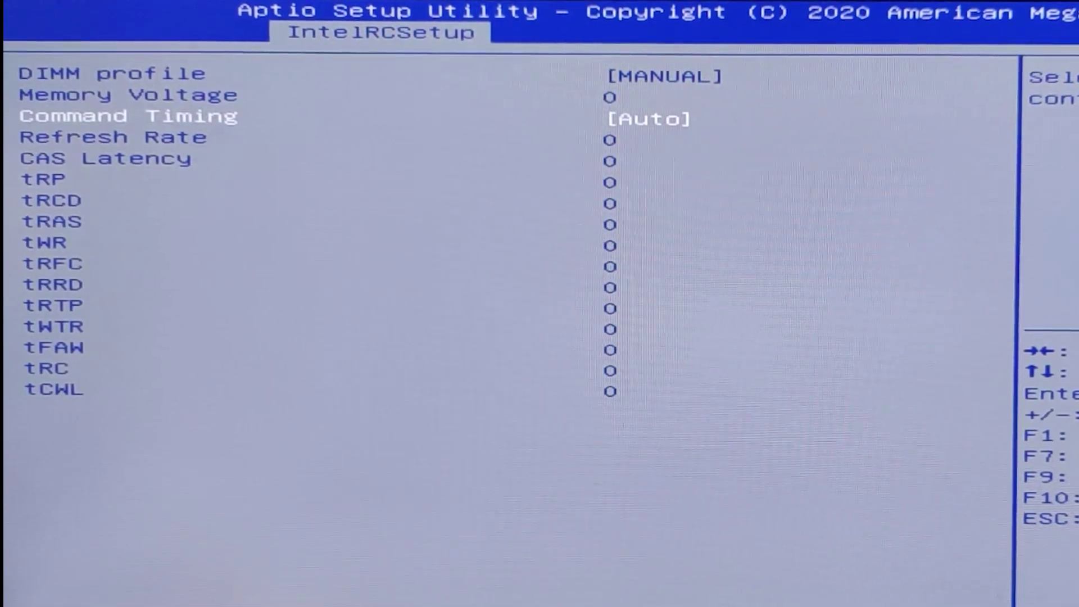
pyautogui.press('Up')
pyautogui.press('Down')
pyautogui.press('Down')
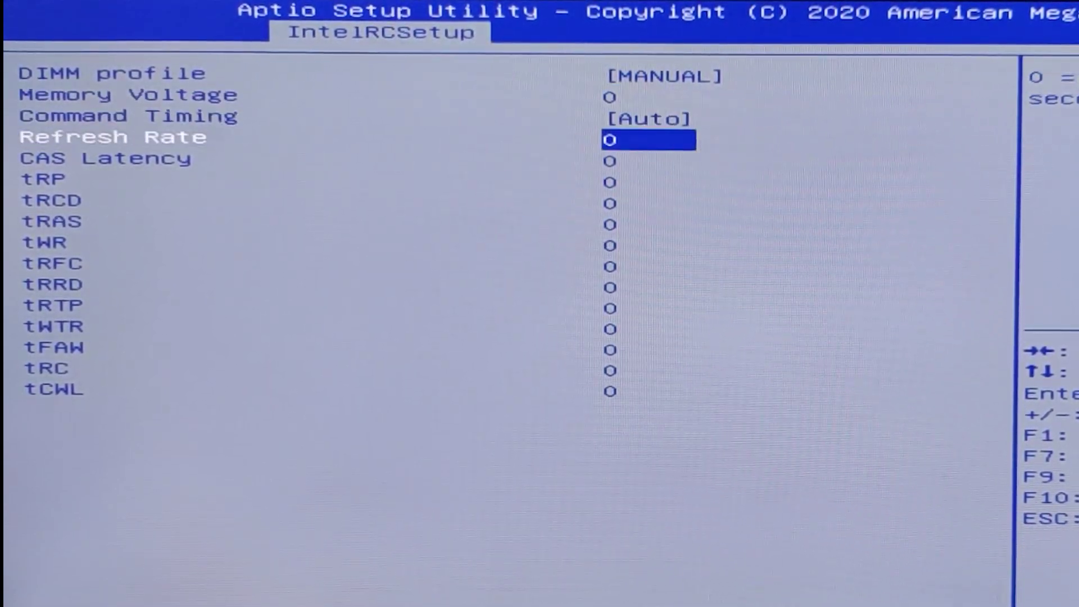
pyautogui.press('Down')
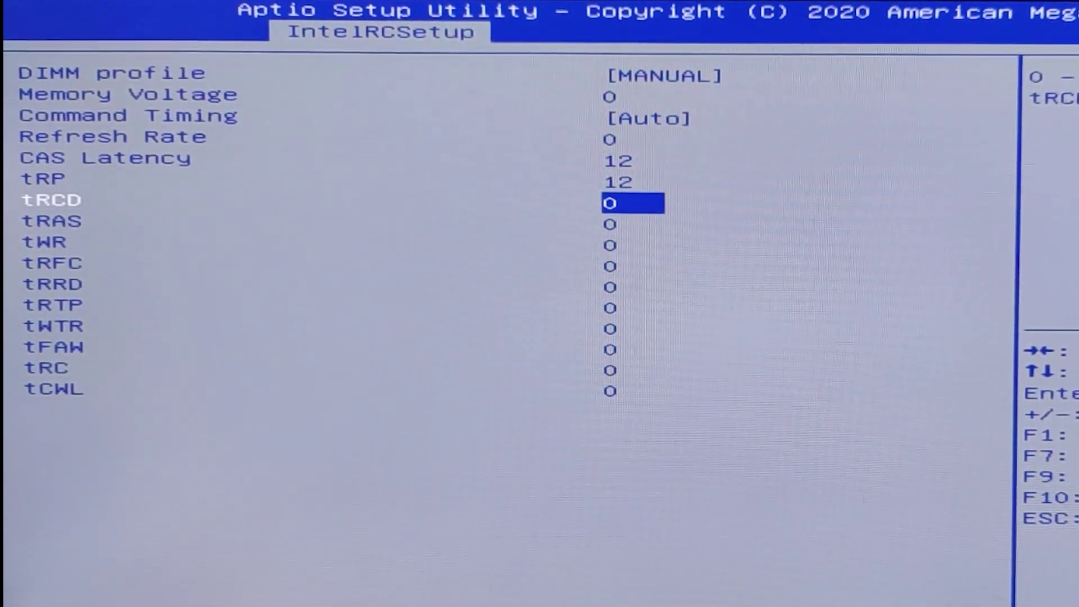
pyautogui.press('Down')
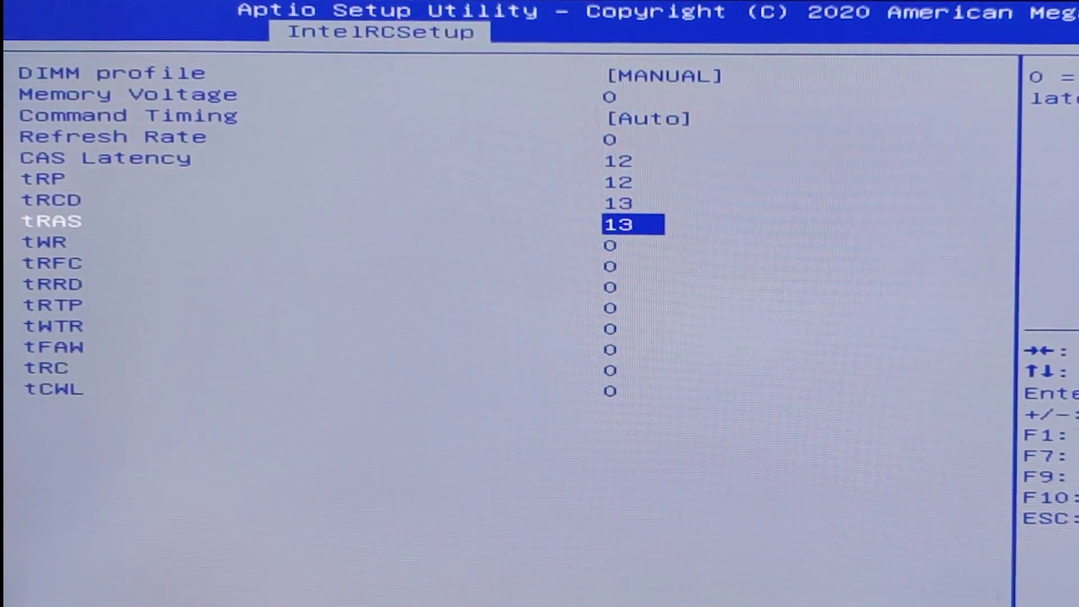
pyautogui.press('BackSpace')
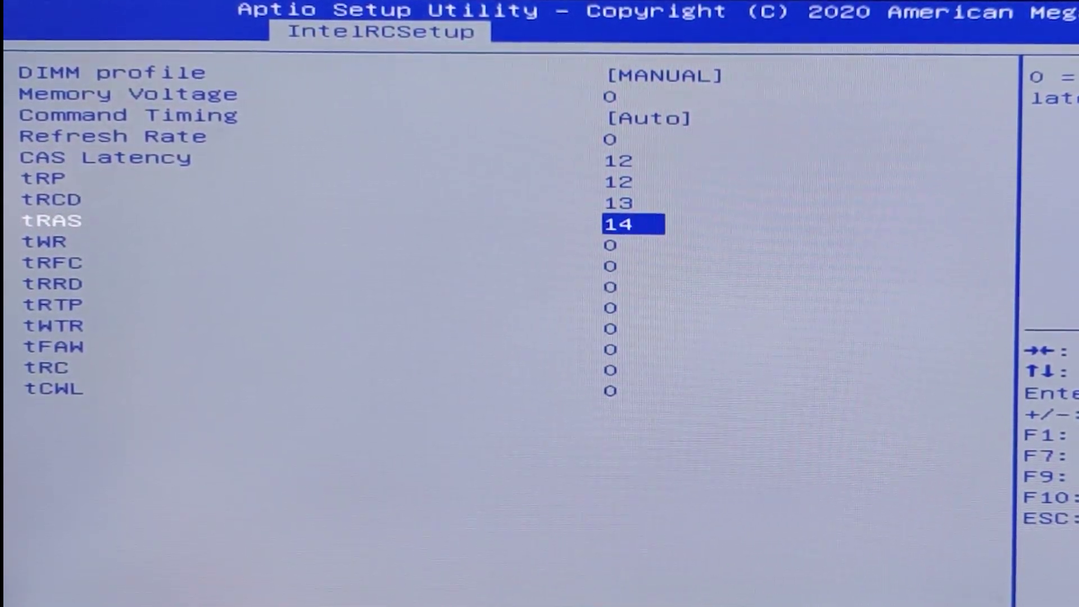
pyautogui.press('Down')
pyautogui.press('Down')
pyautogui.write('2')
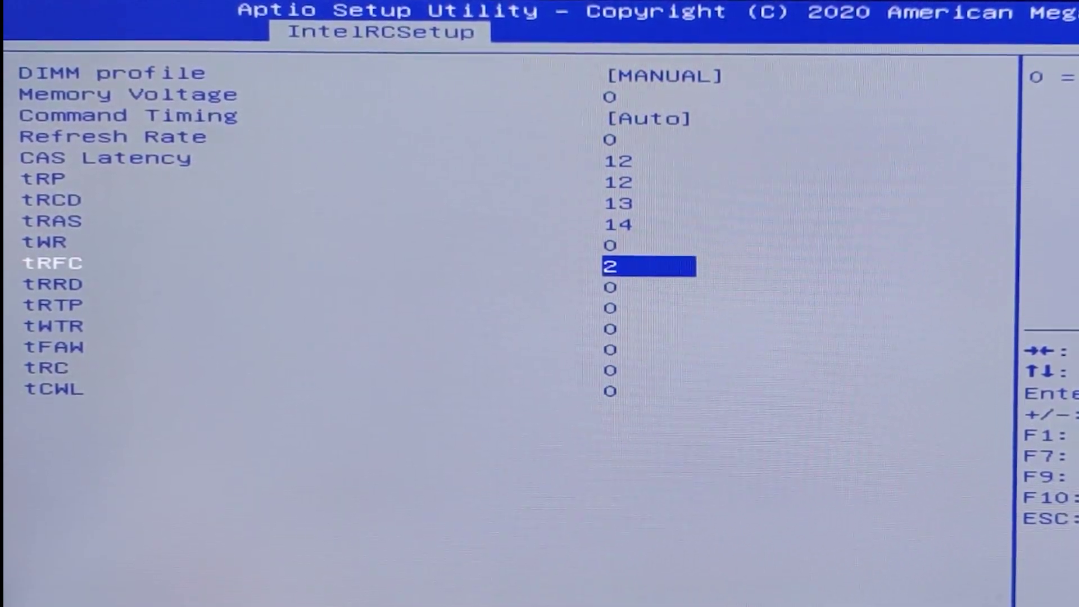
pyautogui.write('35')
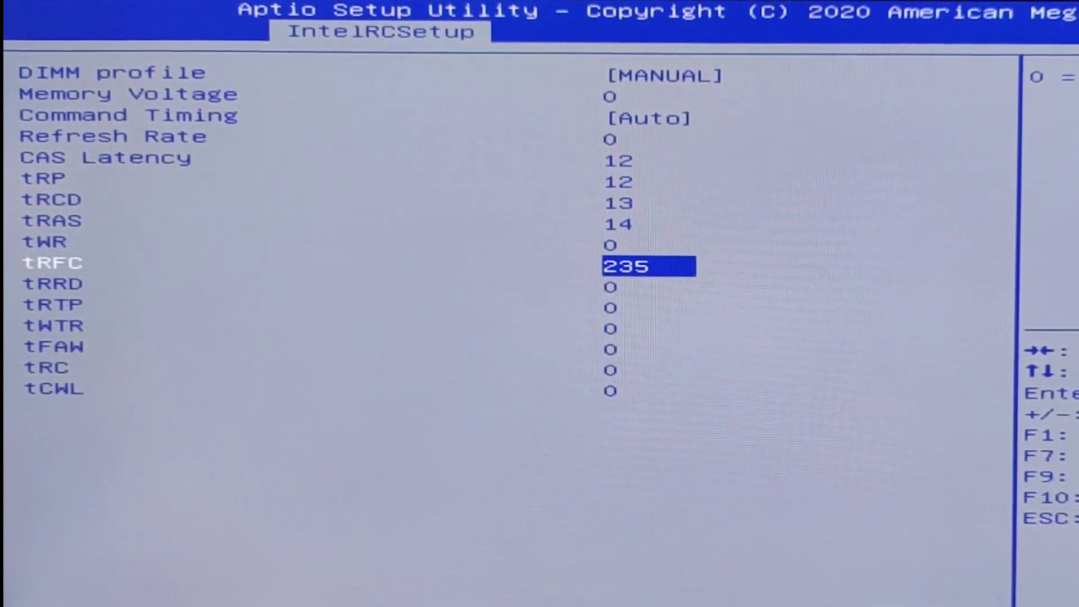
pyautogui.press('Up')
pyautogui.press('Up')
pyautogui.press('Up')
pyautogui.press('Up')
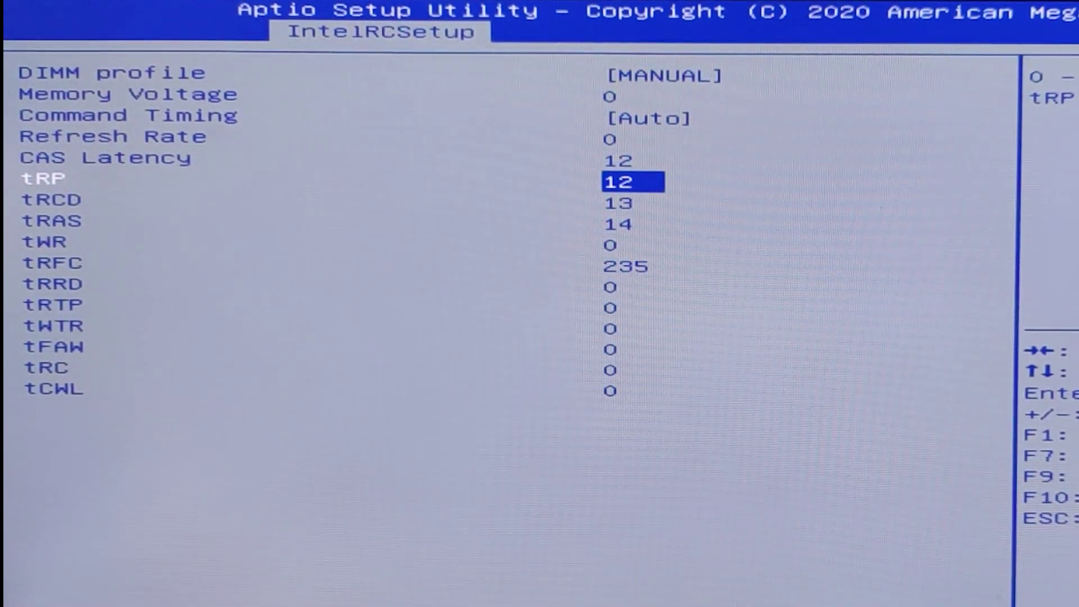
pyautogui.press('Escape')
pyautogui.press('Escape')
pyautogui.press('Escape')
# Use Save Changes and Reset on the Save & Exit page to reboot with the new settings.
pyautogui.press('Right')
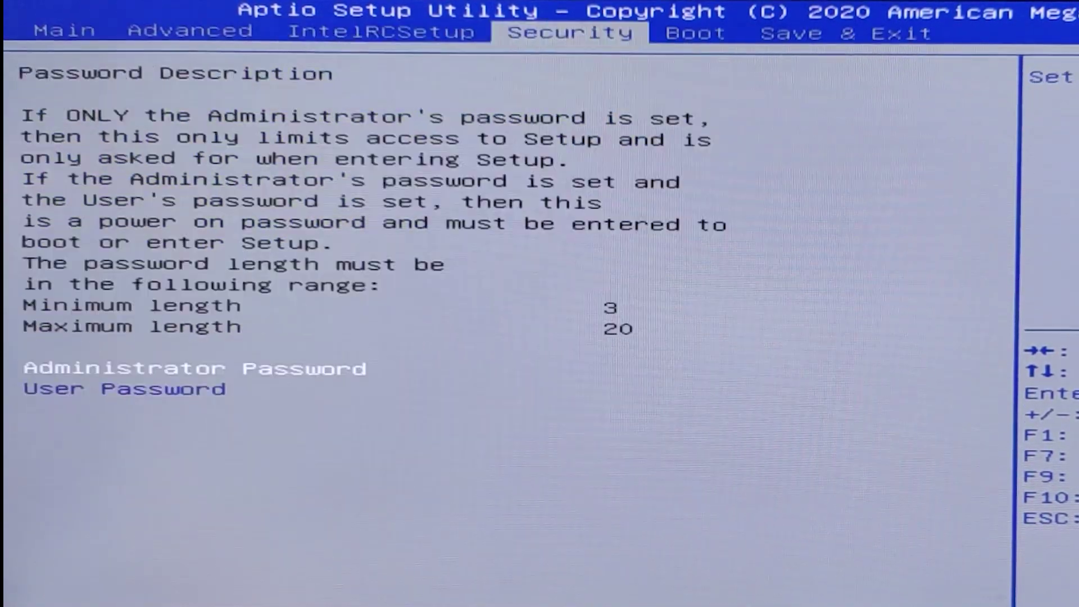
pyautogui.press('Right')
pyautogui.press('Right')
pyautogui.press('Return')
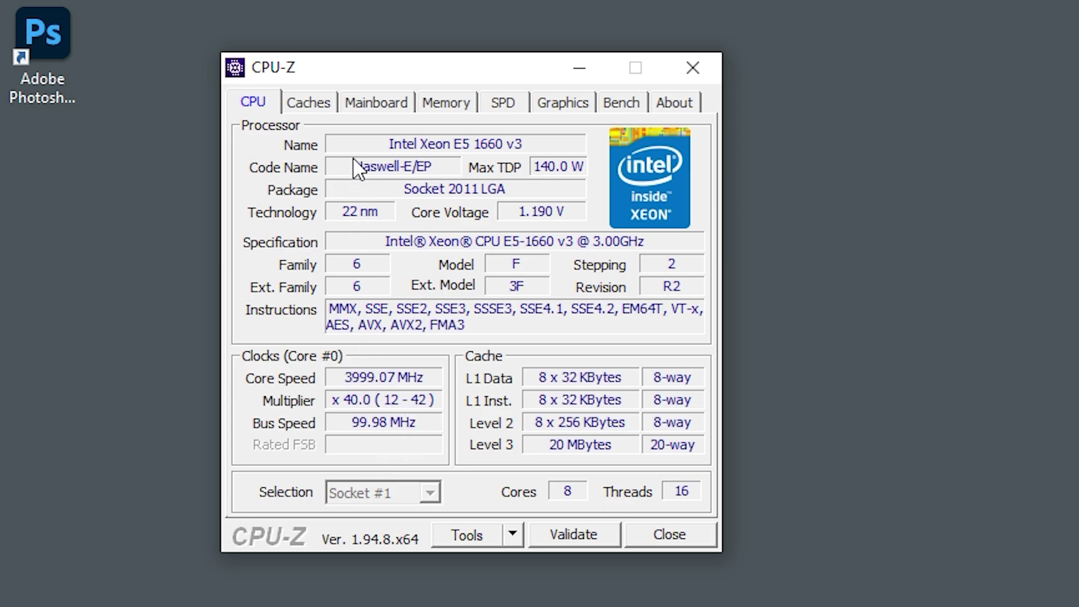
# Review CPU-Z's Caches, Mainboard and Memory tabs, confirming timings 12-13-12-14 with tRFC 235.
pyautogui.click(313, 108)
pyautogui.click(379, 112)
pyautogui.click(436, 107)
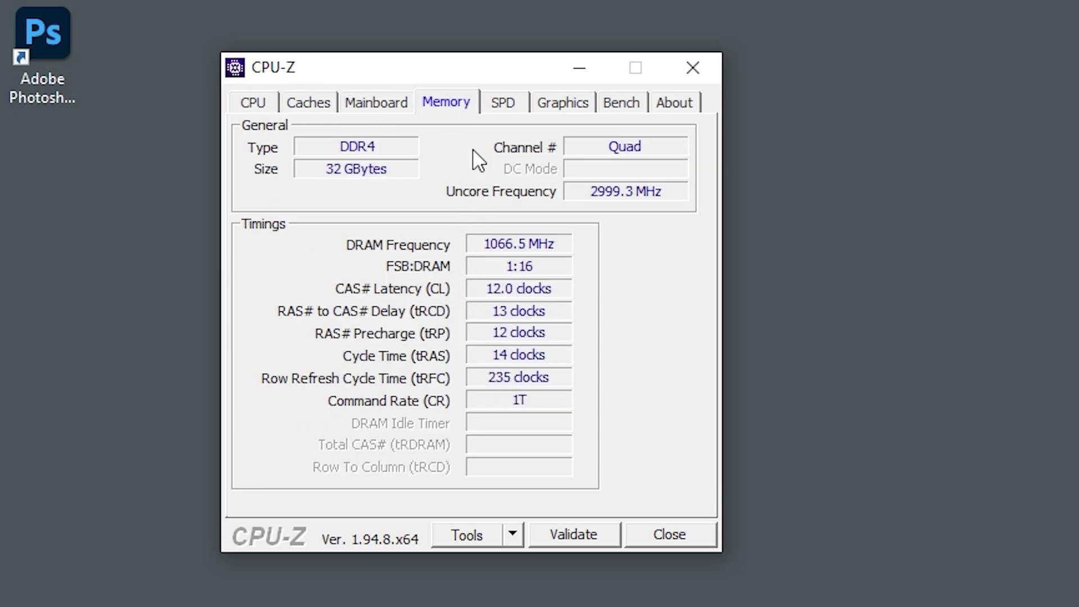
pyautogui.click(395, 109)
pyautogui.click(316, 107)
pyautogui.click(257, 107)
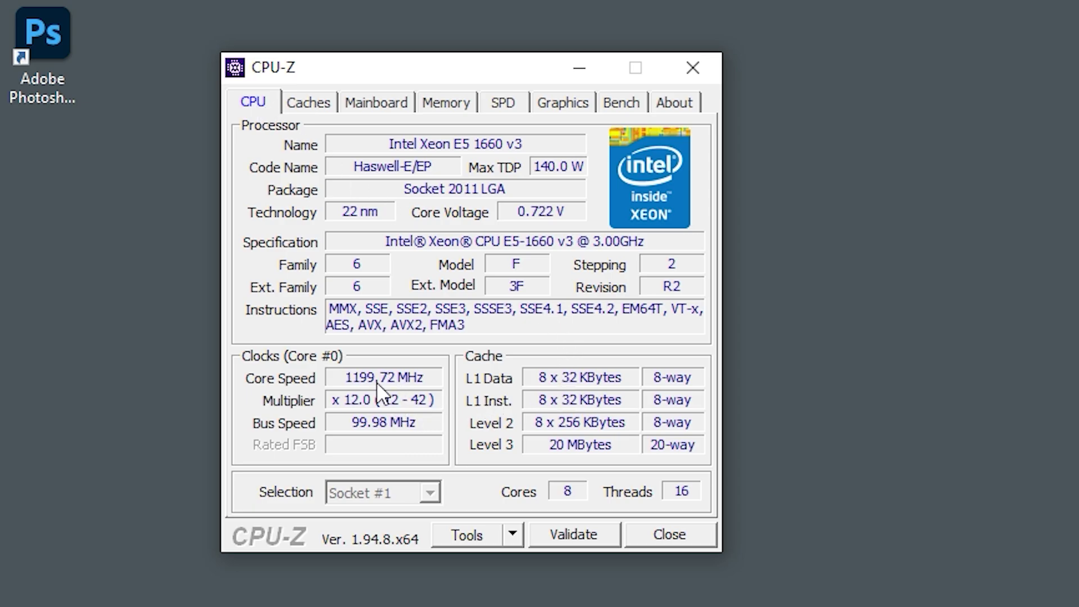
# Run and stop the CPU-Z multi-thread benchmark, then return to processor details.
pyautogui.click(618, 103)
pyautogui.click(308, 386)
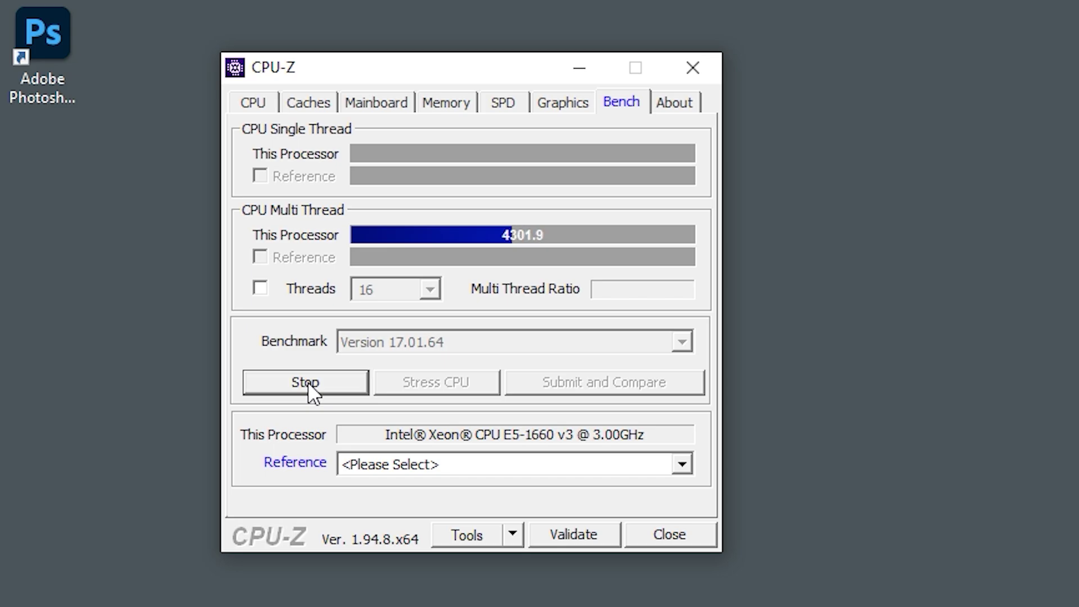
pyautogui.click(308, 384)
pyautogui.click(254, 103)
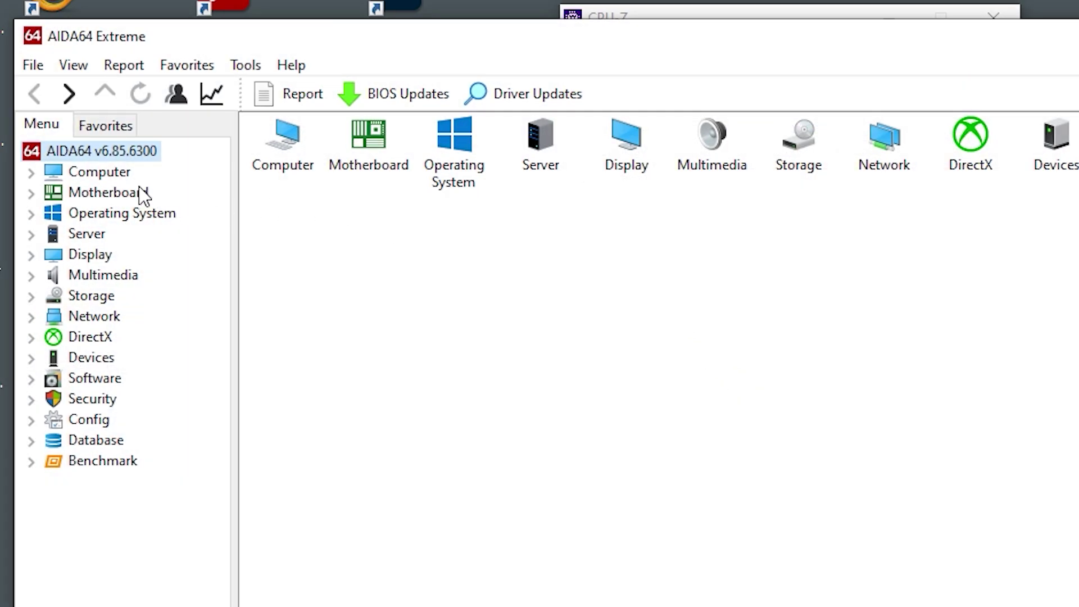
# Expand Computer, open Summary, then show the Overclock page in AIDA64.
pyautogui.click(118, 173)
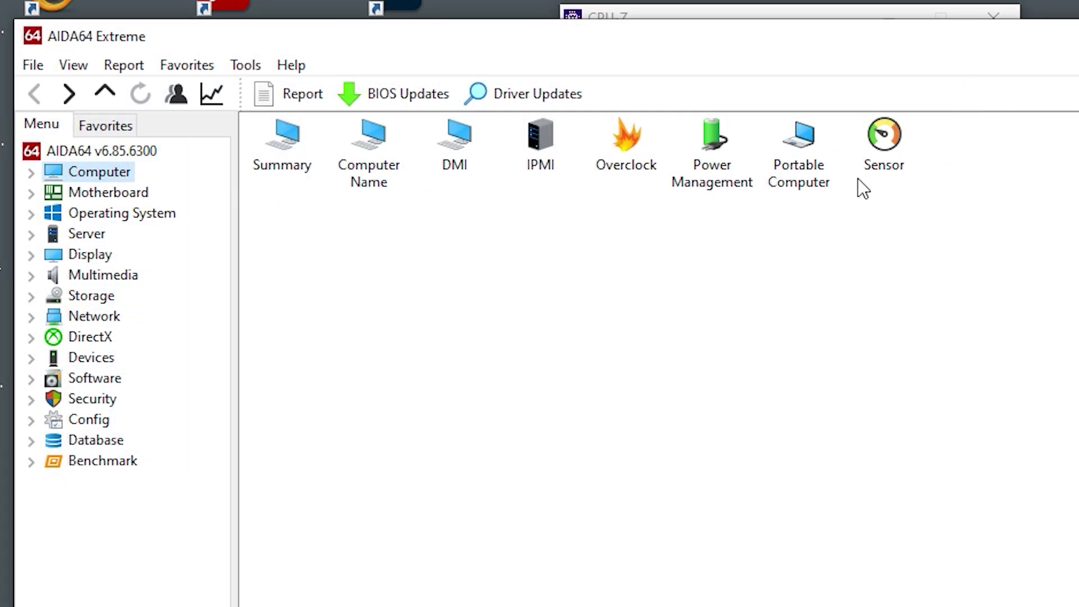
pyautogui.click(885, 165)
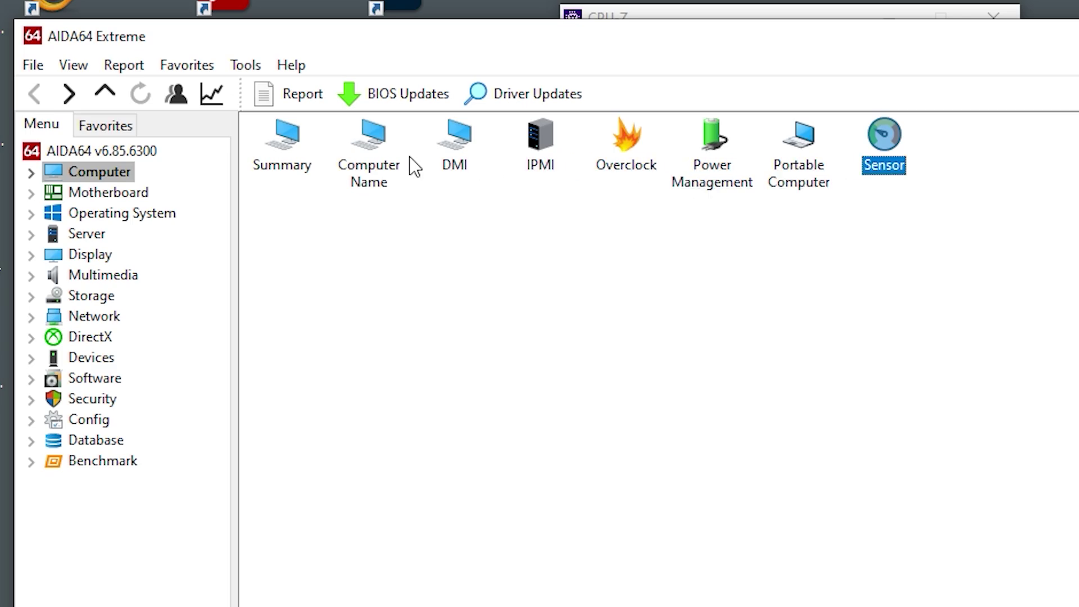
pyautogui.doubleClick(291, 161)
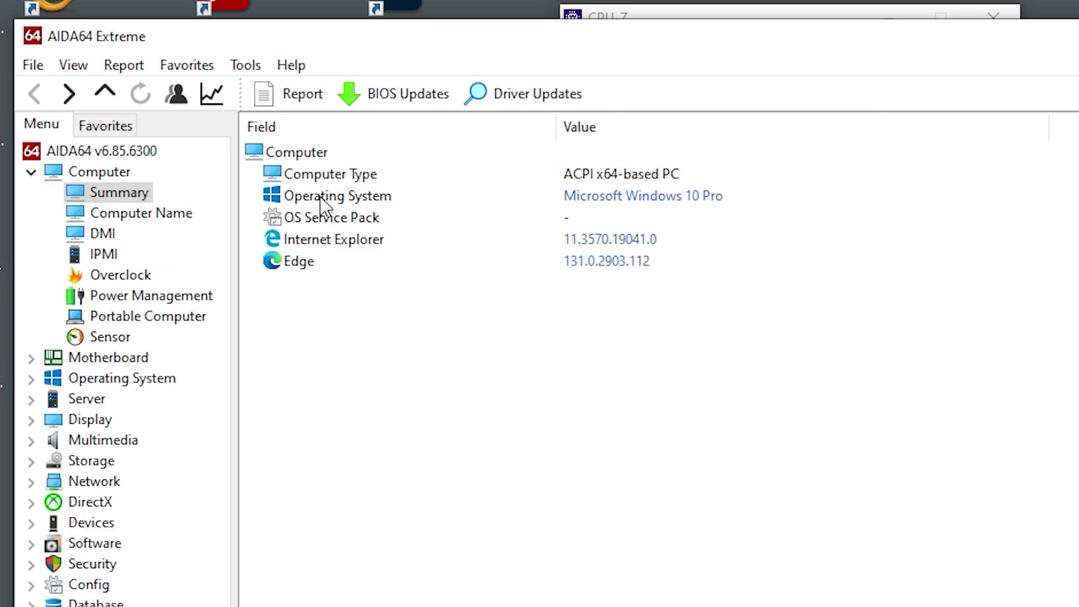
pyautogui.click(114, 276)
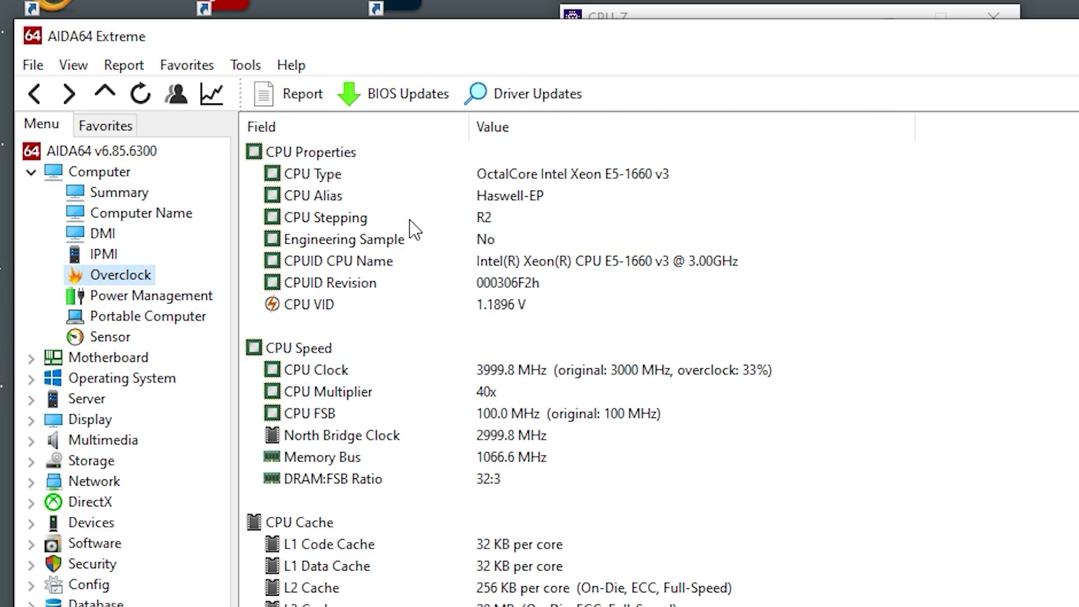
# Inspect CPU Multiplier 42x, CPU Clock 4199.8 MHz, FSB, Memory Bus and DRAM:FSB Ratio readings.
pyautogui.click(523, 390)
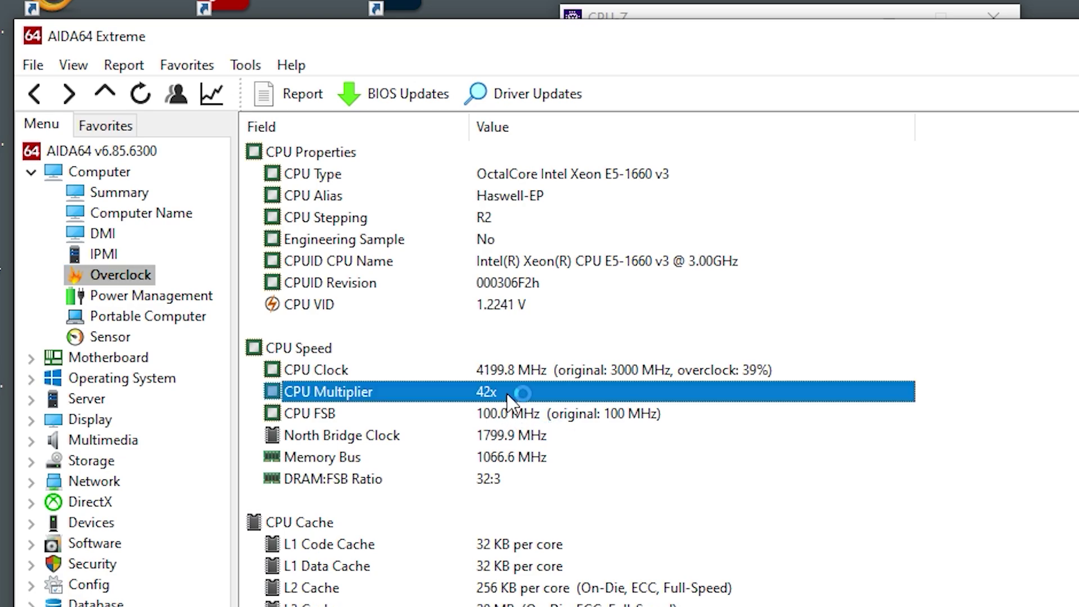
pyautogui.click(531, 375)
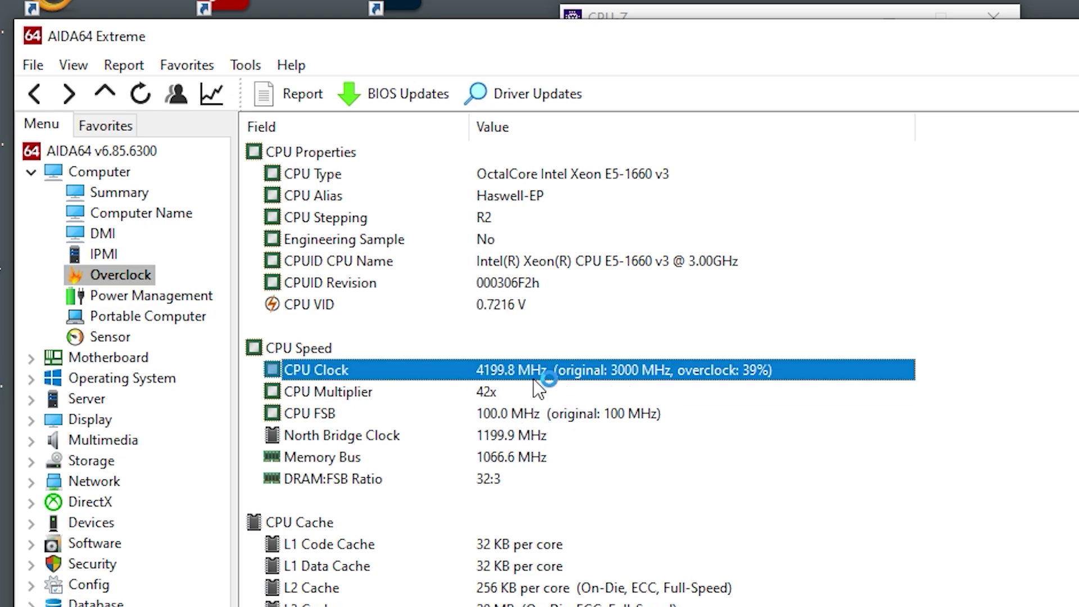
pyautogui.click(567, 416)
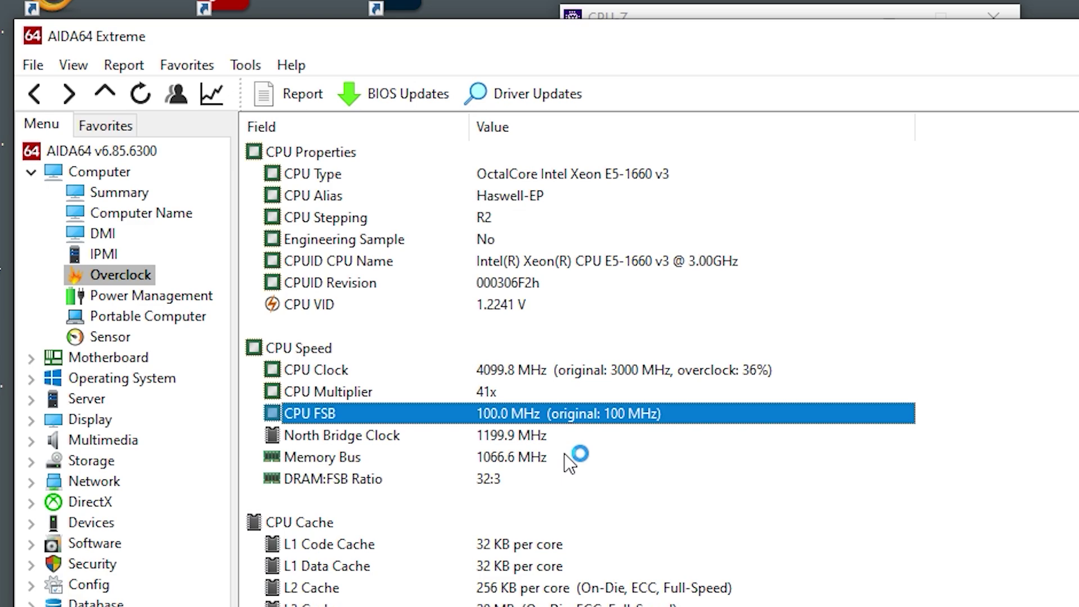
pyautogui.click(564, 456)
pyautogui.click(565, 479)
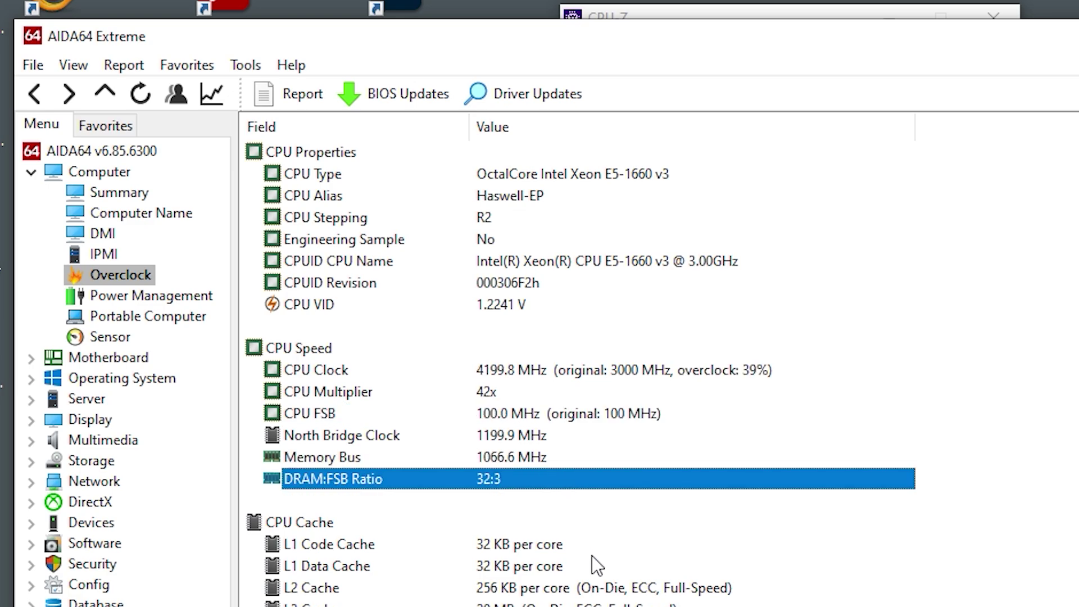
pyautogui.scroll(-7, 592, 555)
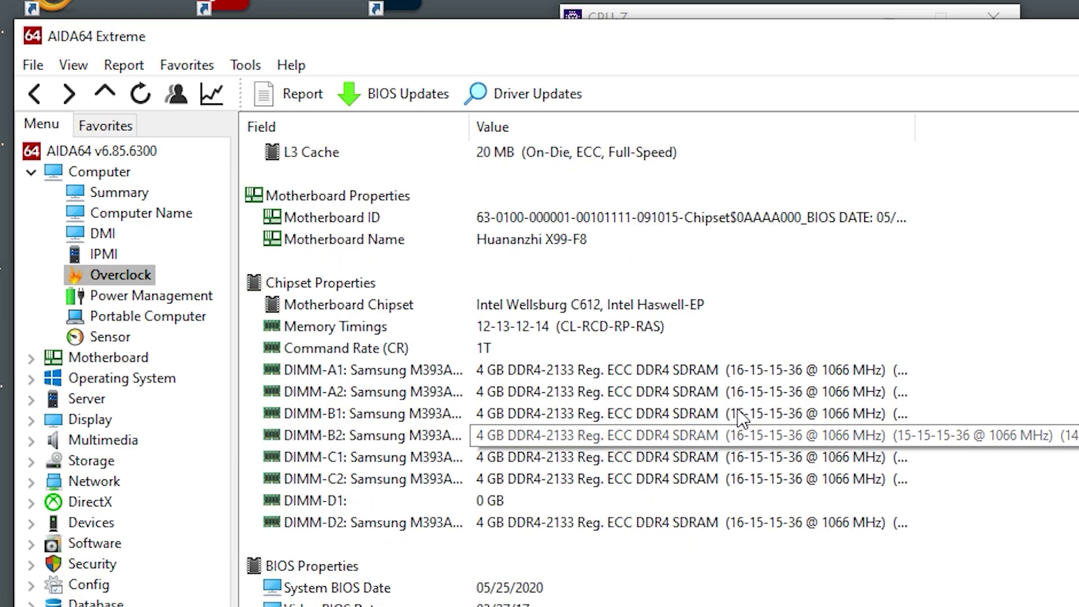
pyautogui.scroll(2, 702, 529)
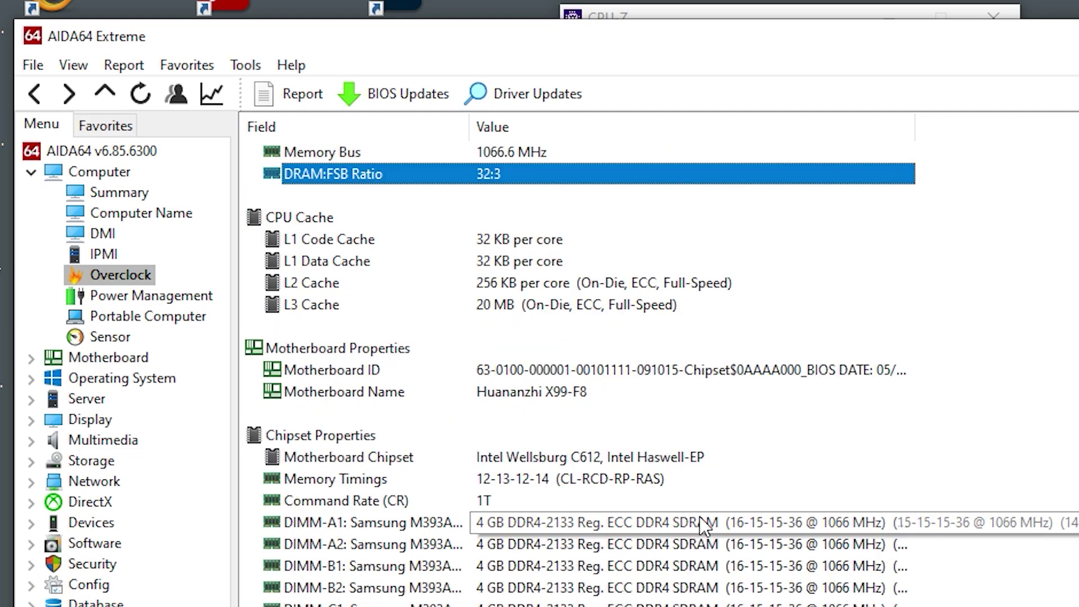
pyautogui.scroll(5, 702, 529)
pyautogui.click(963, 349)
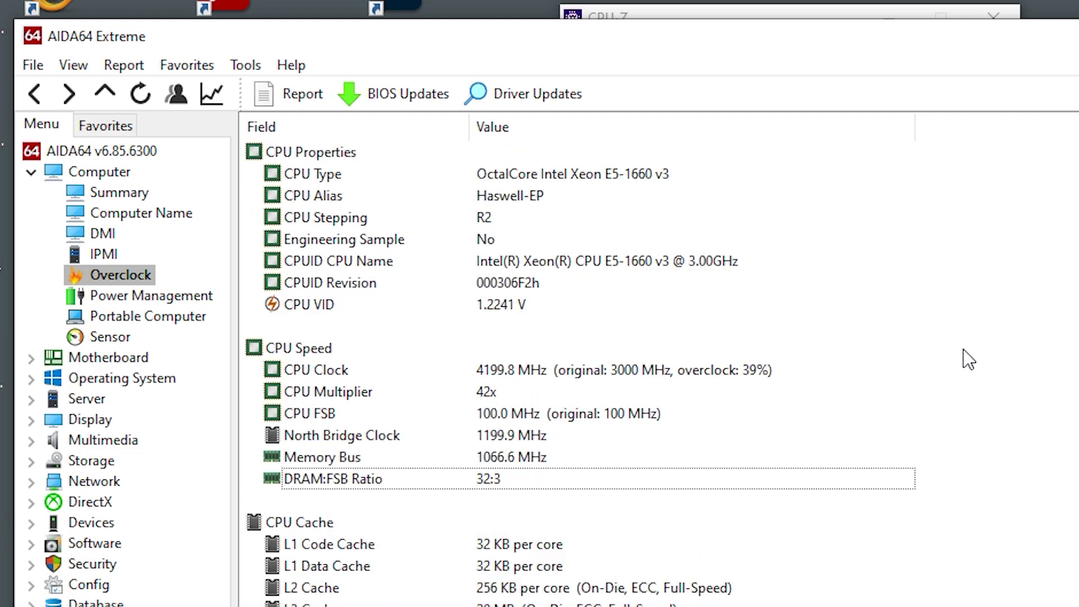